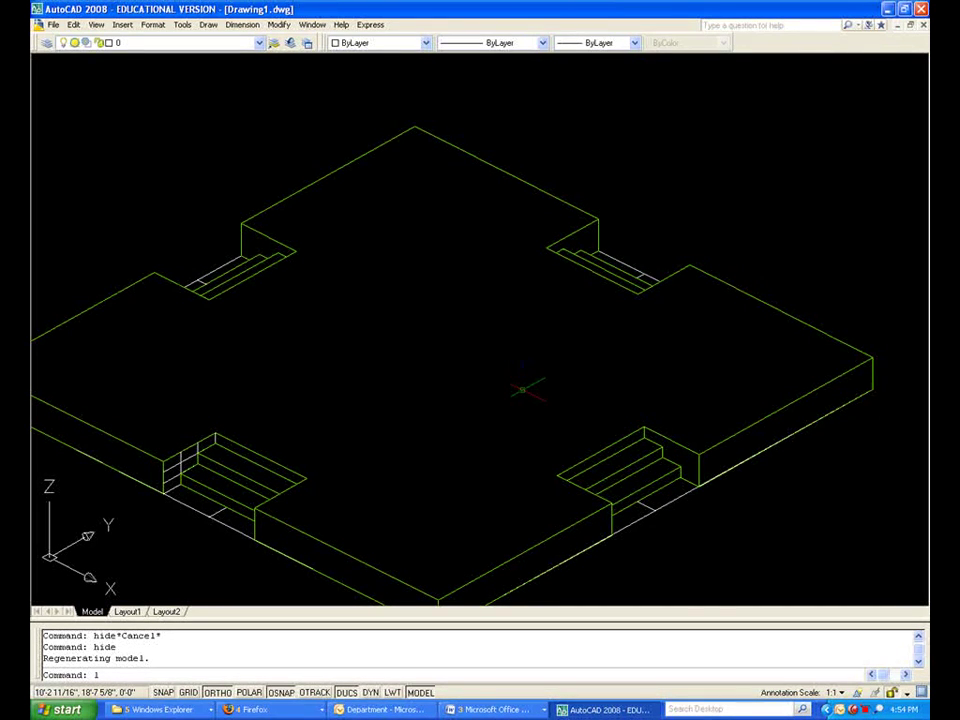
# Draw two centre lines crossing the plaza between opposite stair corners
pyautogui.press('Return')
pyautogui.click(600, 450)
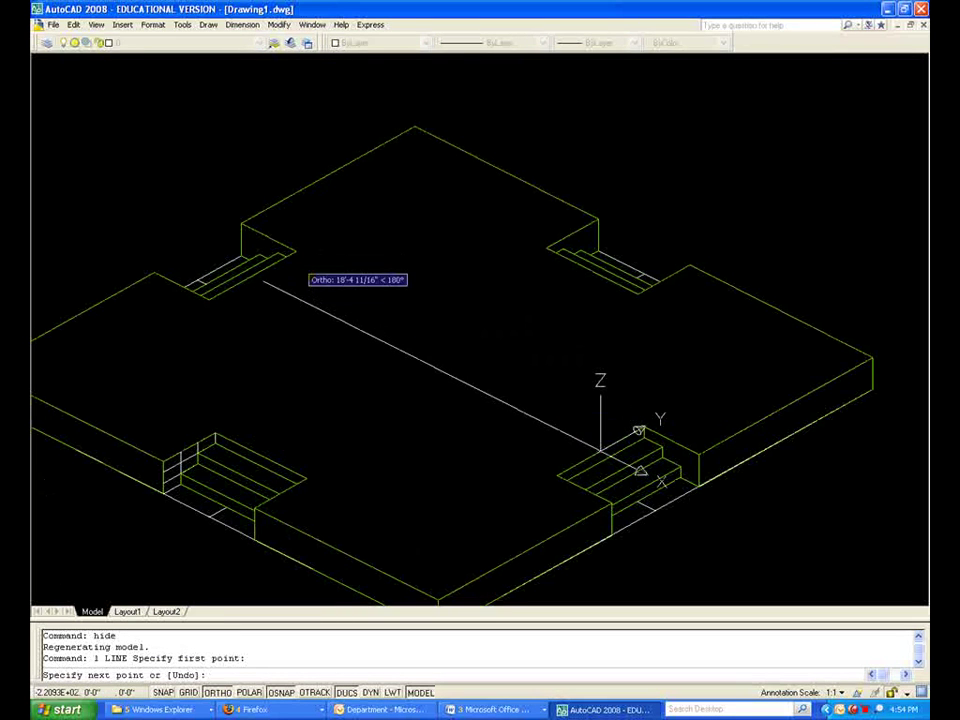
pyautogui.click(252, 276)
pyautogui.press('Return')
pyautogui.press('Return')
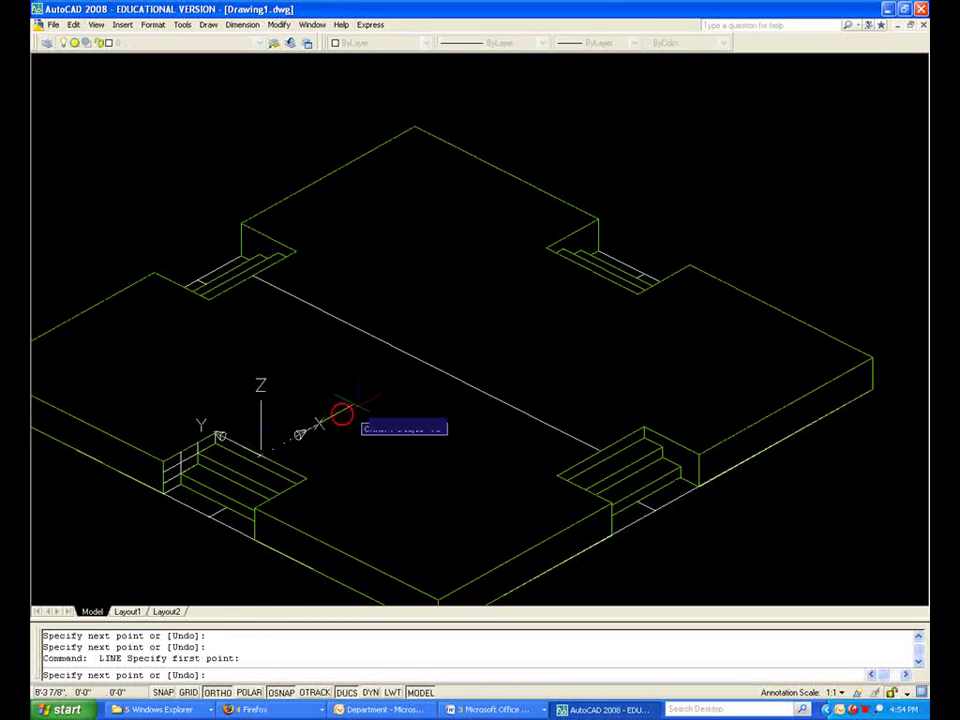
pyautogui.click(592, 270)
pyautogui.click(262, 454)
pyautogui.press('Return')
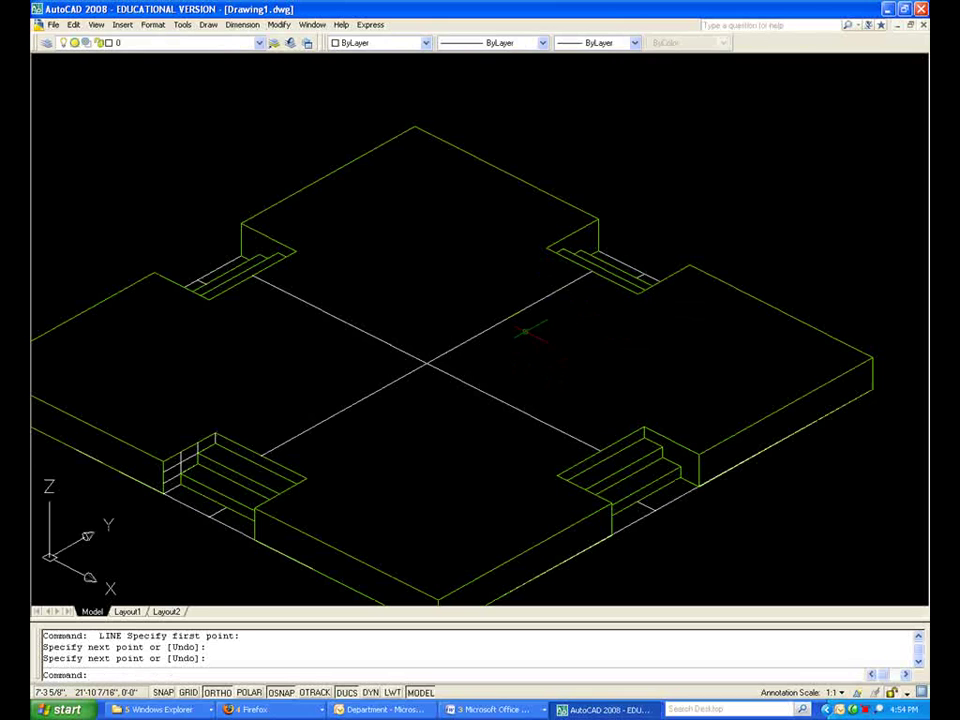
# Offset both centre lines 4'-6" to each side
pyautogui.write('offset')
pyautogui.press('Return')
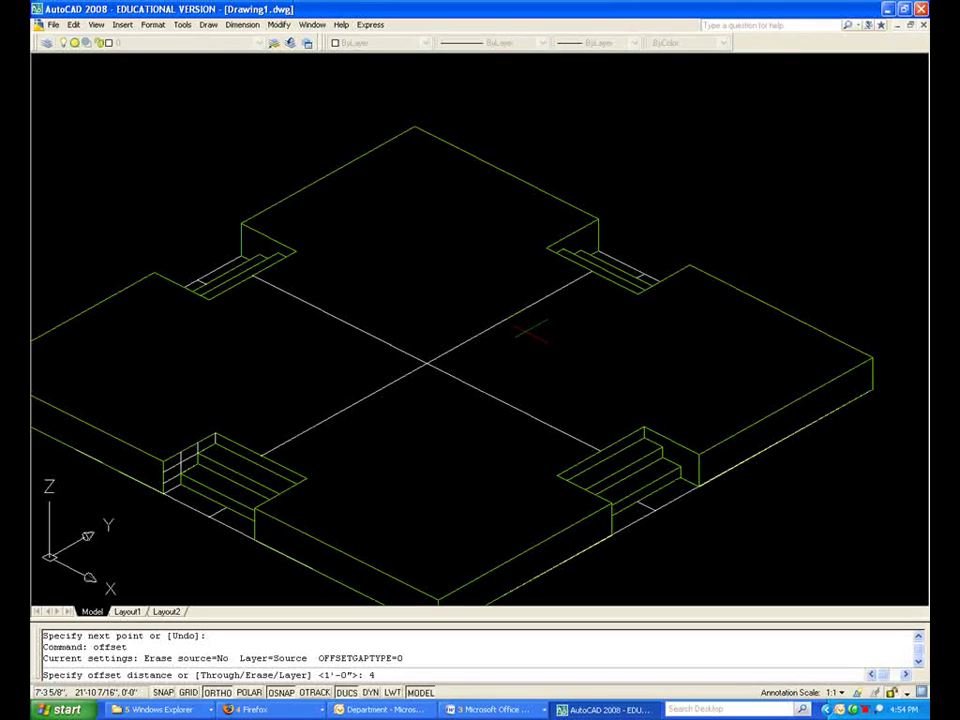
pyautogui.write("4.5'")
pyautogui.press('Return')
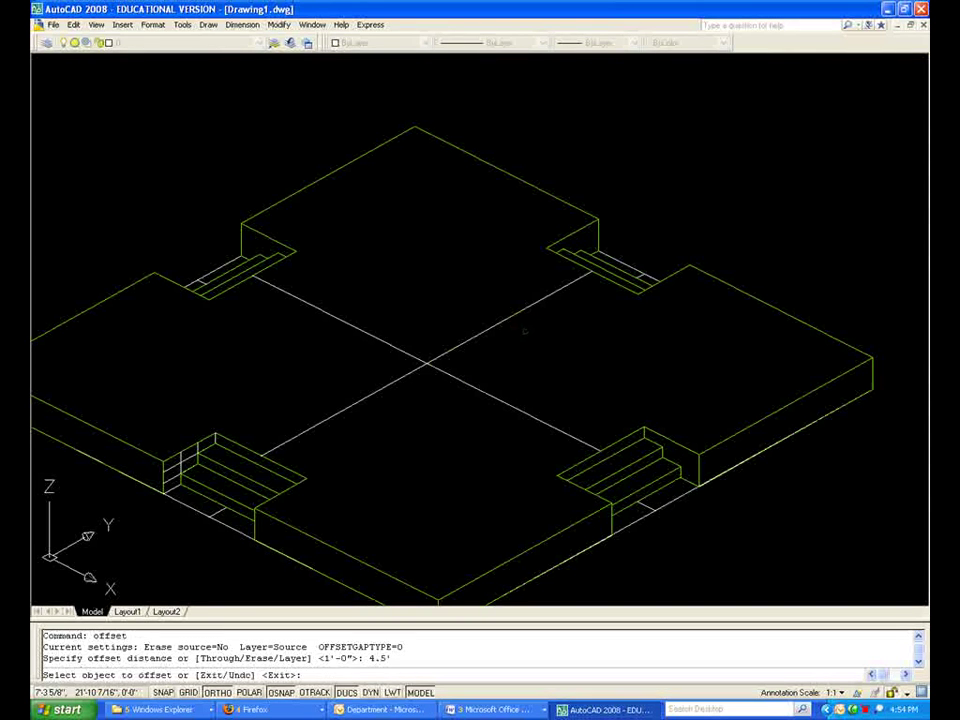
pyautogui.click(430, 366)
pyautogui.click(422, 396)
pyautogui.click(445, 373)
pyautogui.click(463, 354)
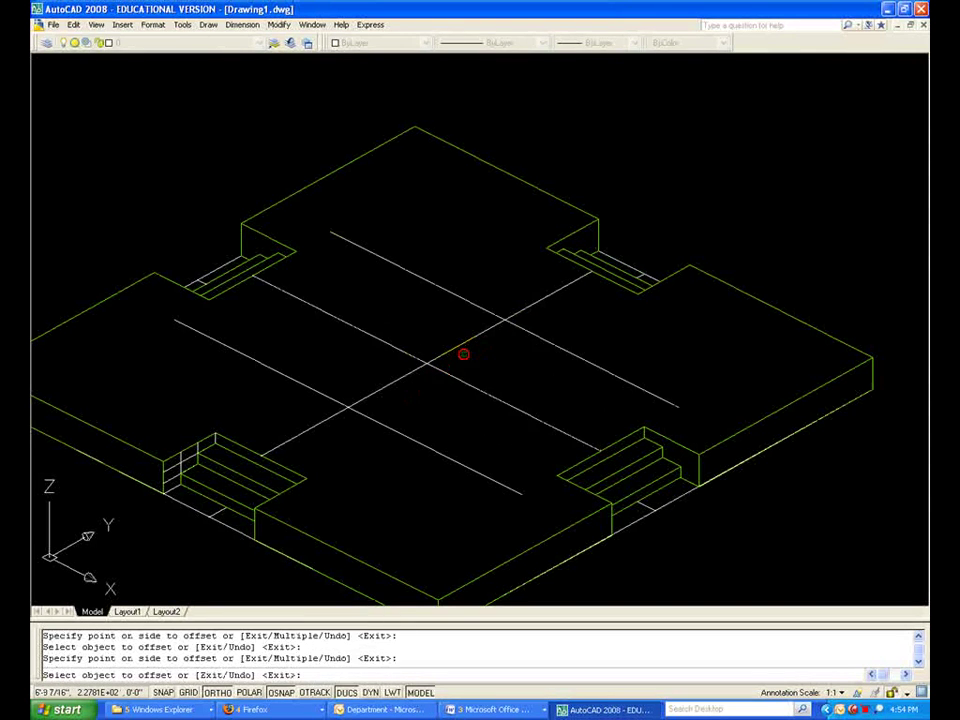
pyautogui.press('Return')
pyautogui.press('Return')
pyautogui.press('Return')
pyautogui.click(457, 346)
pyautogui.click(450, 338)
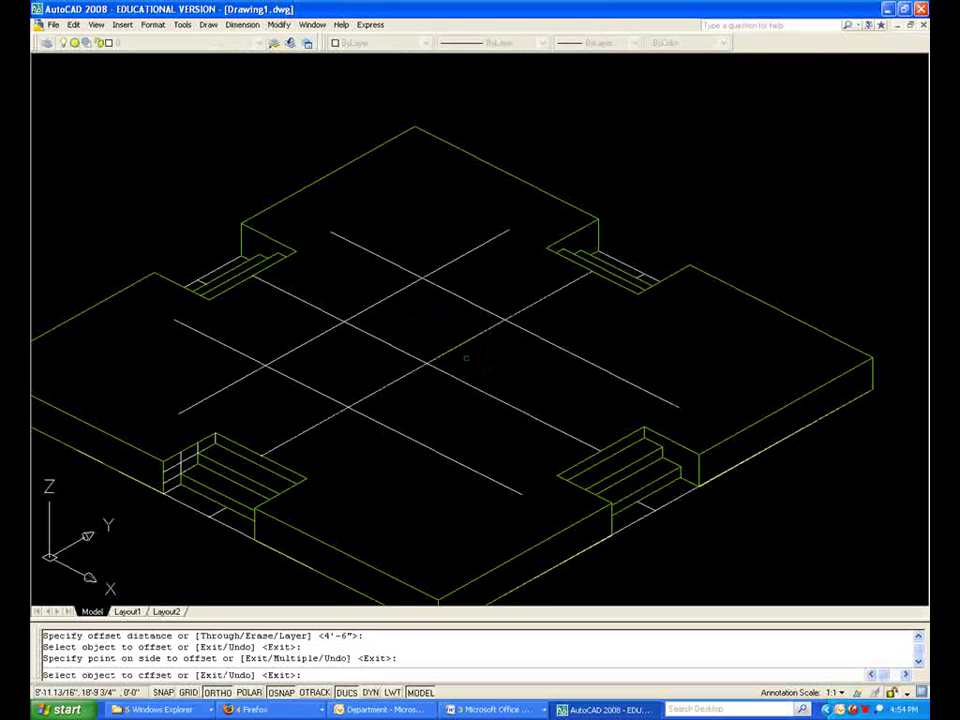
pyautogui.click(454, 343)
pyautogui.click(483, 367)
pyautogui.press('Return')
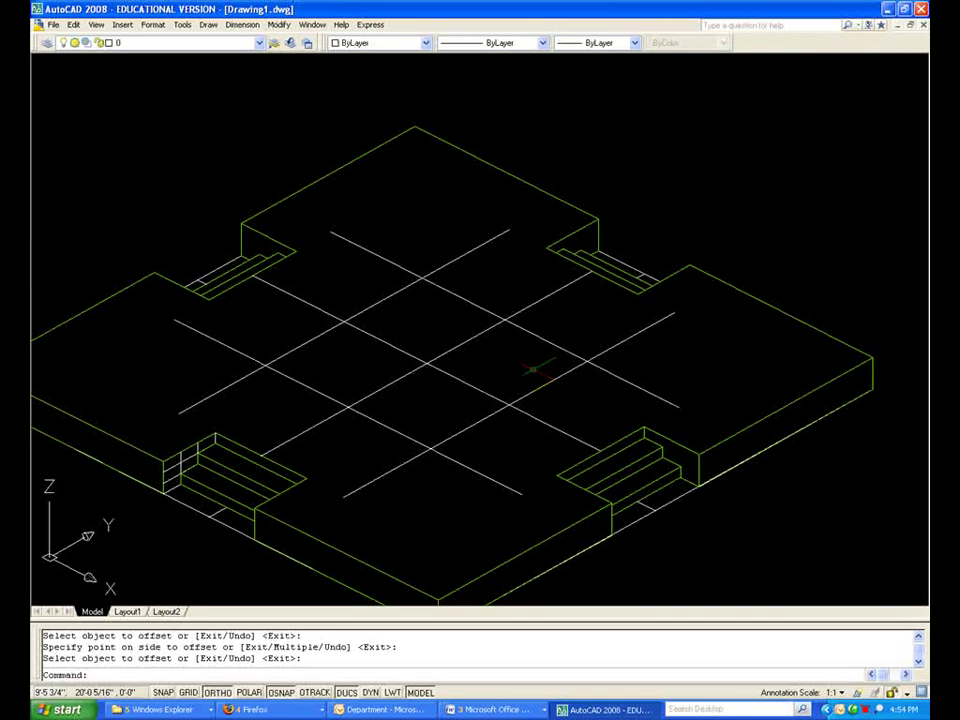
# Offset the four outer guide lines a further 12 units outward
pyautogui.press('Return')
pyautogui.write('12')
pyautogui.press('Return')
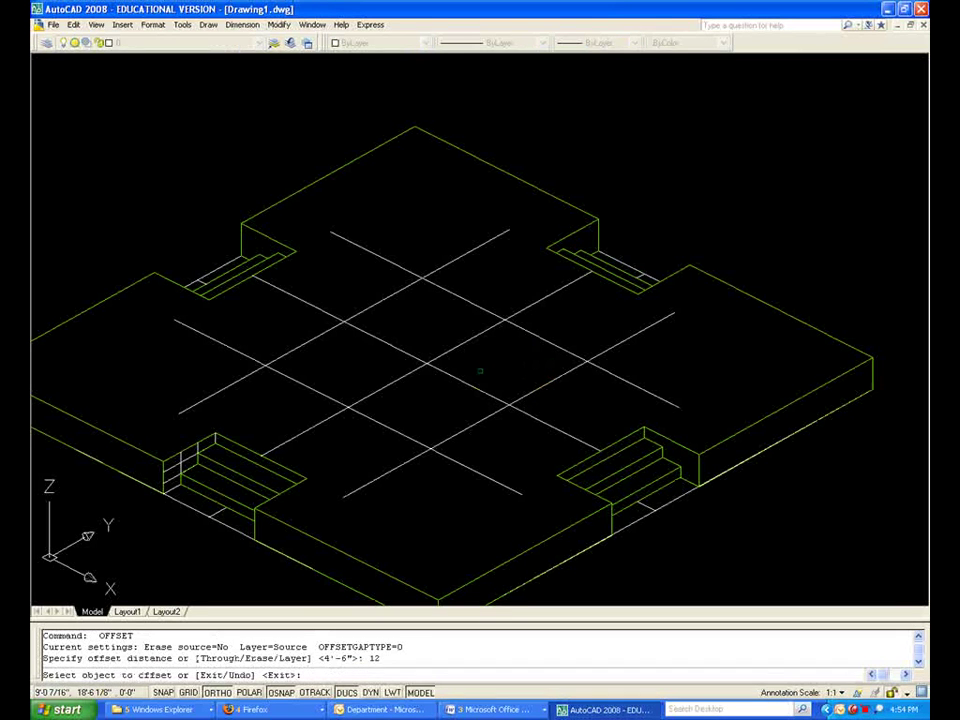
pyautogui.click(380, 424)
pyautogui.click(378, 426)
pyautogui.click(310, 338)
pyautogui.click(381, 287)
pyautogui.click(450, 292)
pyautogui.click(493, 294)
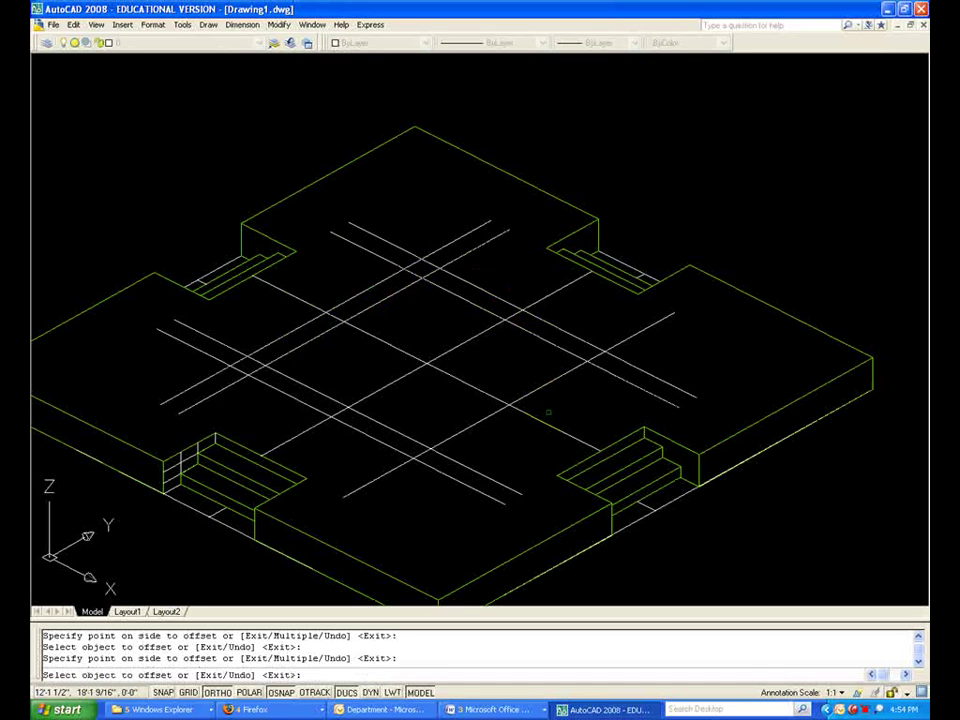
pyautogui.click(560, 378)
pyautogui.click(588, 400)
pyautogui.press('Return')
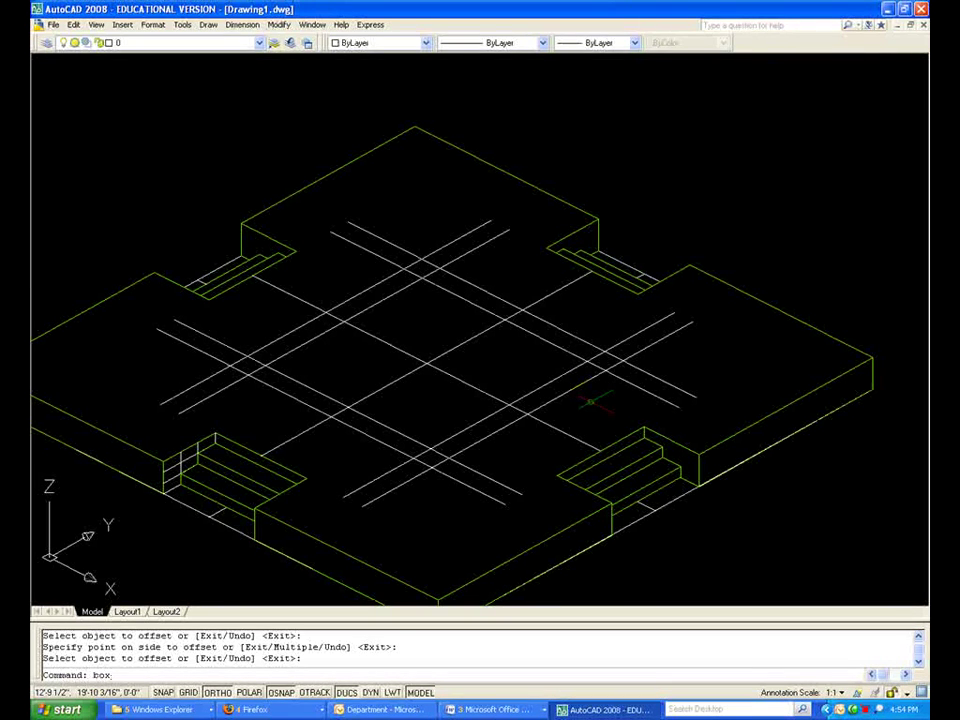
# Create a box between the guide-line intersections with a height of 15'
pyautogui.press('Return')
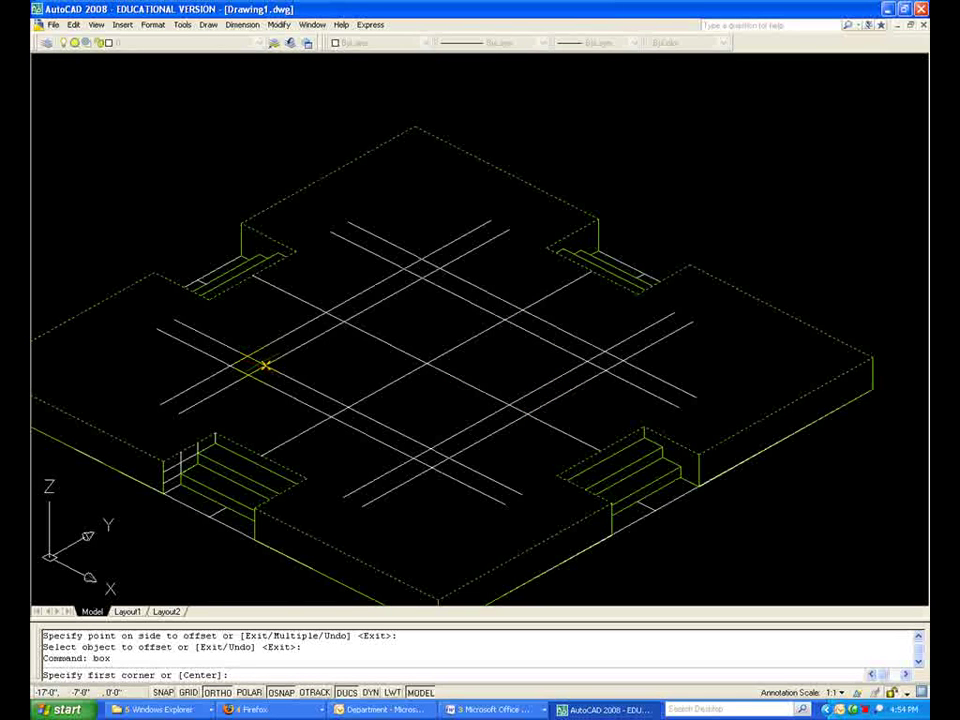
pyautogui.click(263, 364)
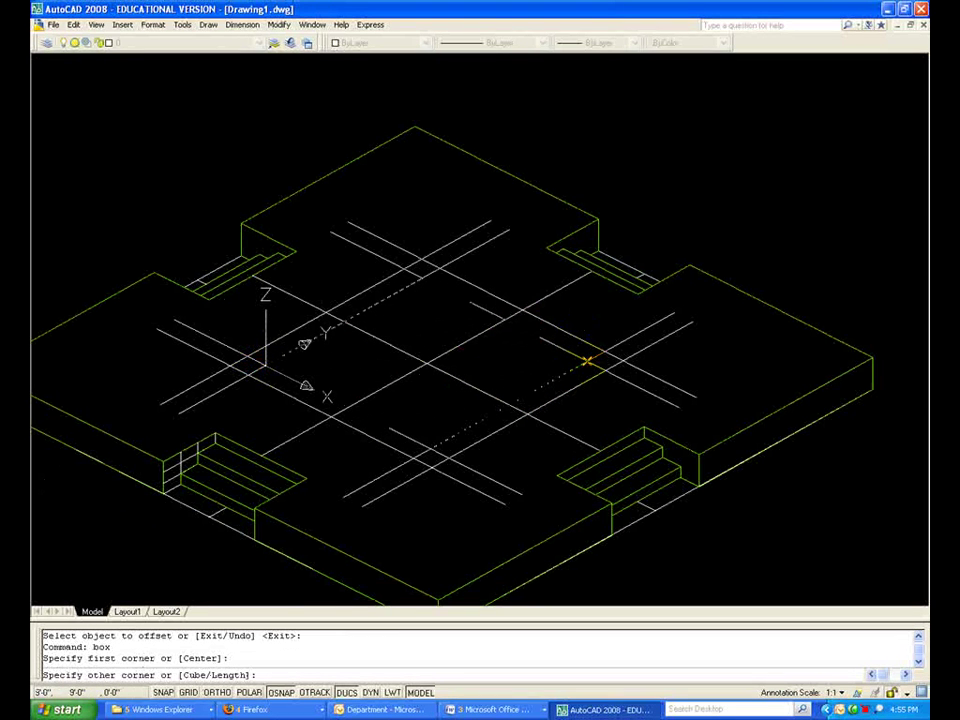
pyautogui.click(587, 360)
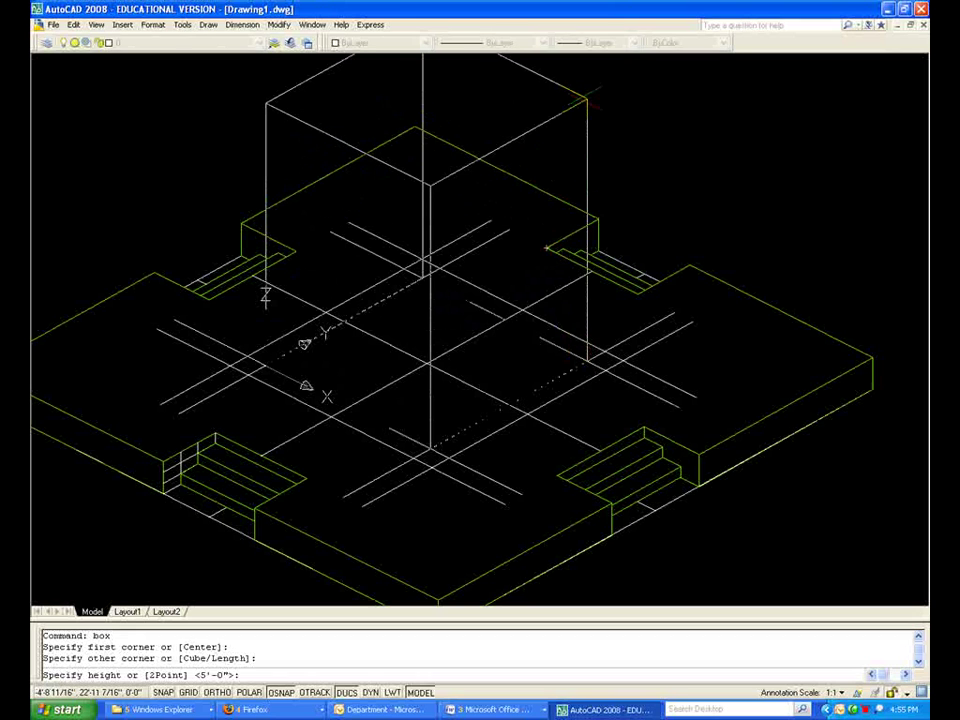
pyautogui.write("15'")
pyautogui.press('Return')
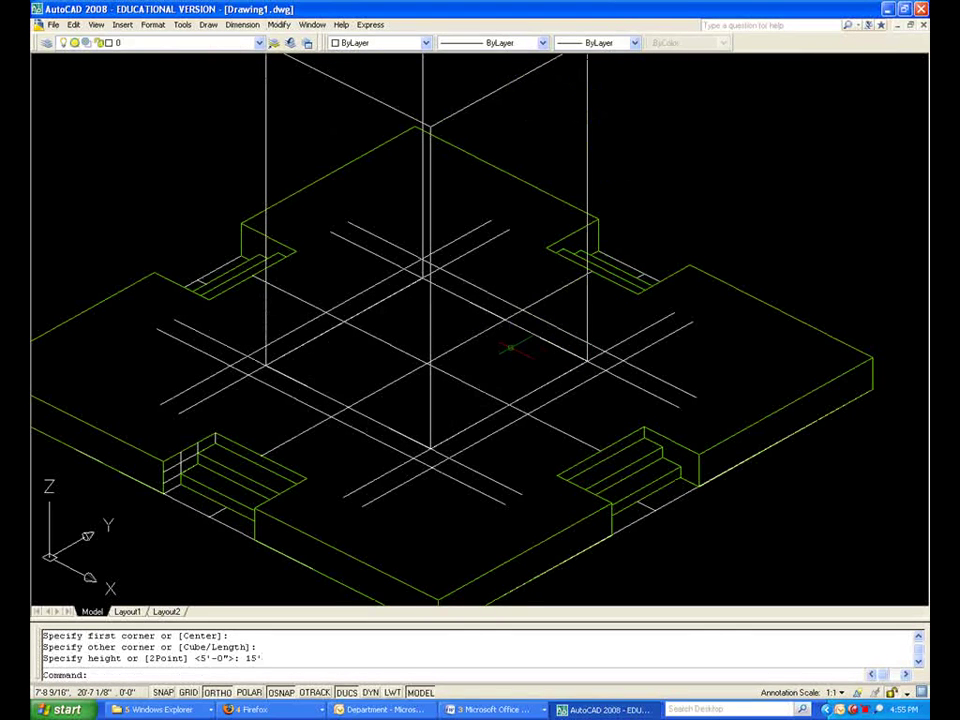
# Regenerate the drawing after two abandoned pan attempts
pyautogui.write('pan')
pyautogui.press('Return')
pyautogui.press('Escape')
pyautogui.press('Escape')
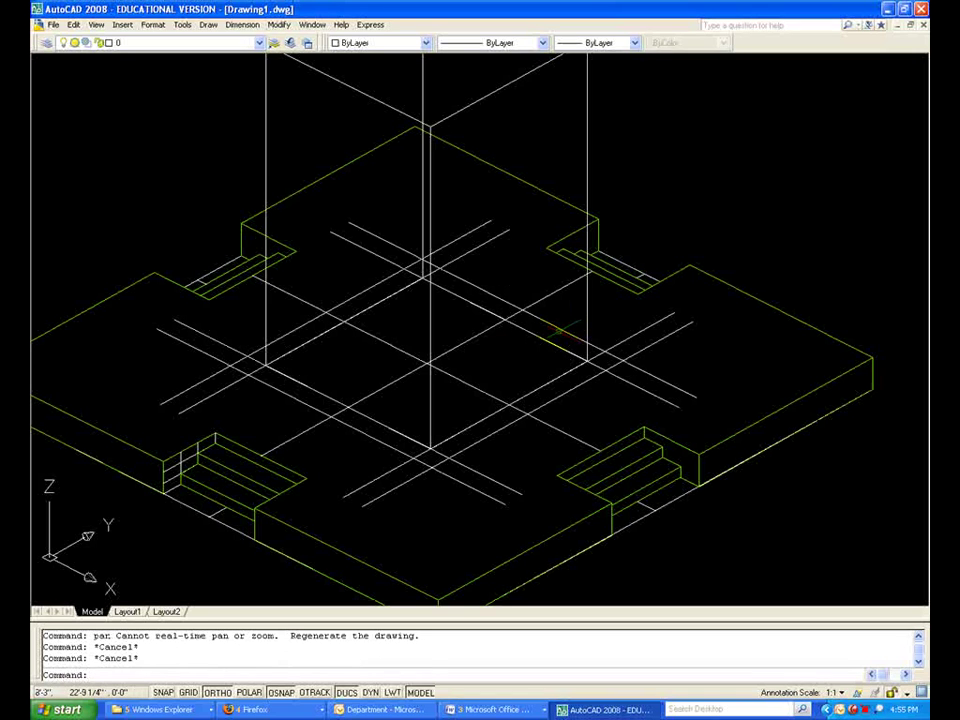
pyautogui.write('pan')
pyautogui.press('Return')
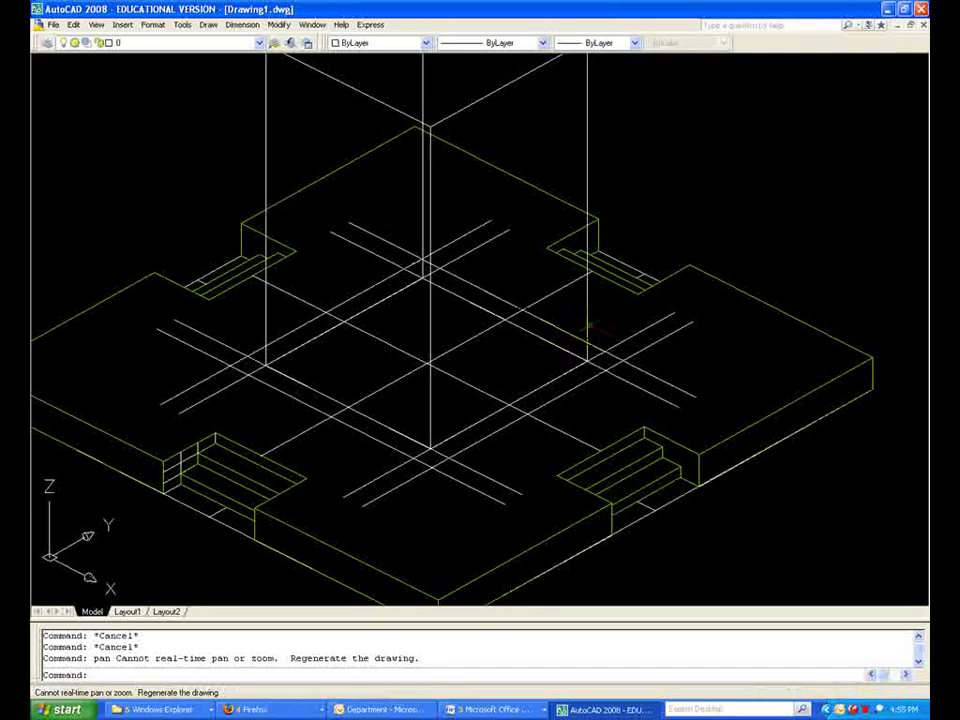
pyautogui.press('Escape')
pyautogui.write('regen')
pyautogui.press('Return')
# Pan the tower top into view and display the model with hidden lines removed
pyautogui.write('p')
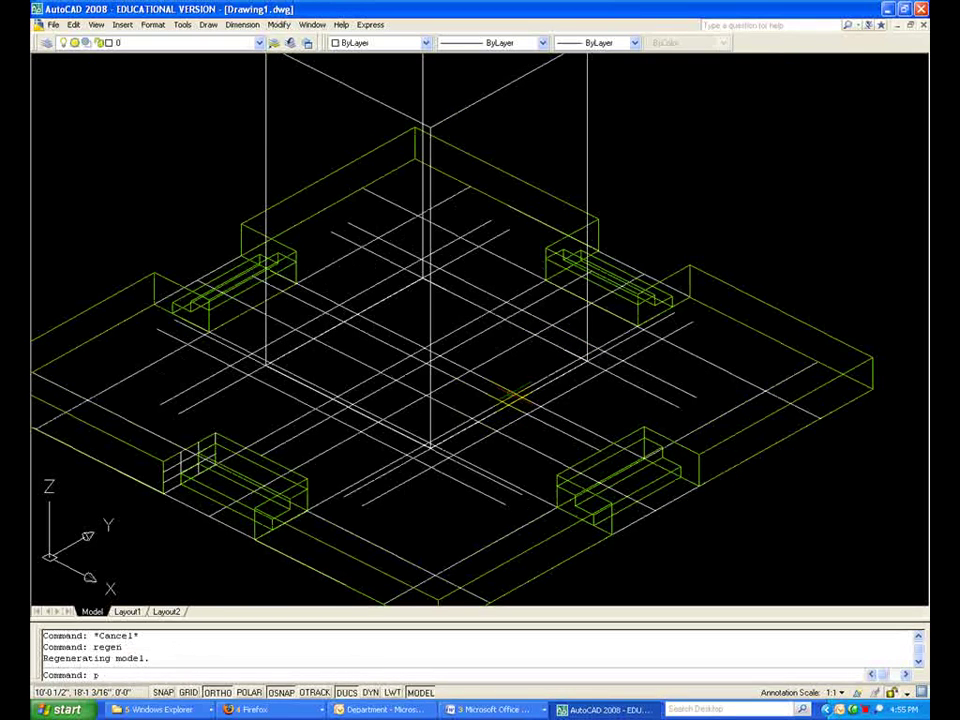
pyautogui.write('an')
pyautogui.press('Return')
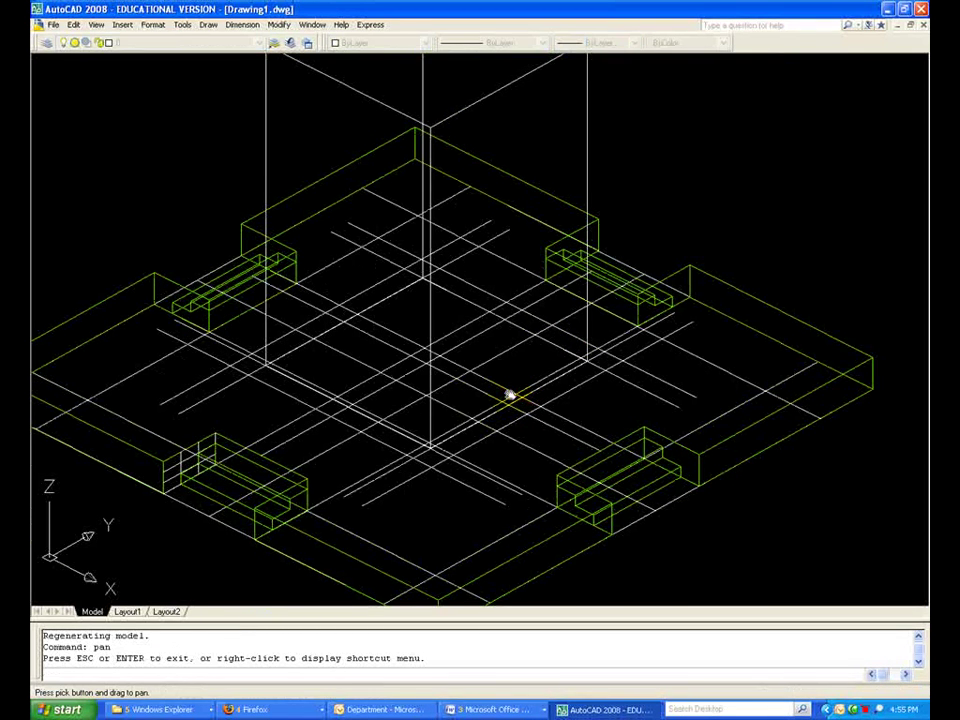
pyautogui.moveTo(510, 396); pyautogui.dragTo(543, 430)
pyautogui.press('Escape')
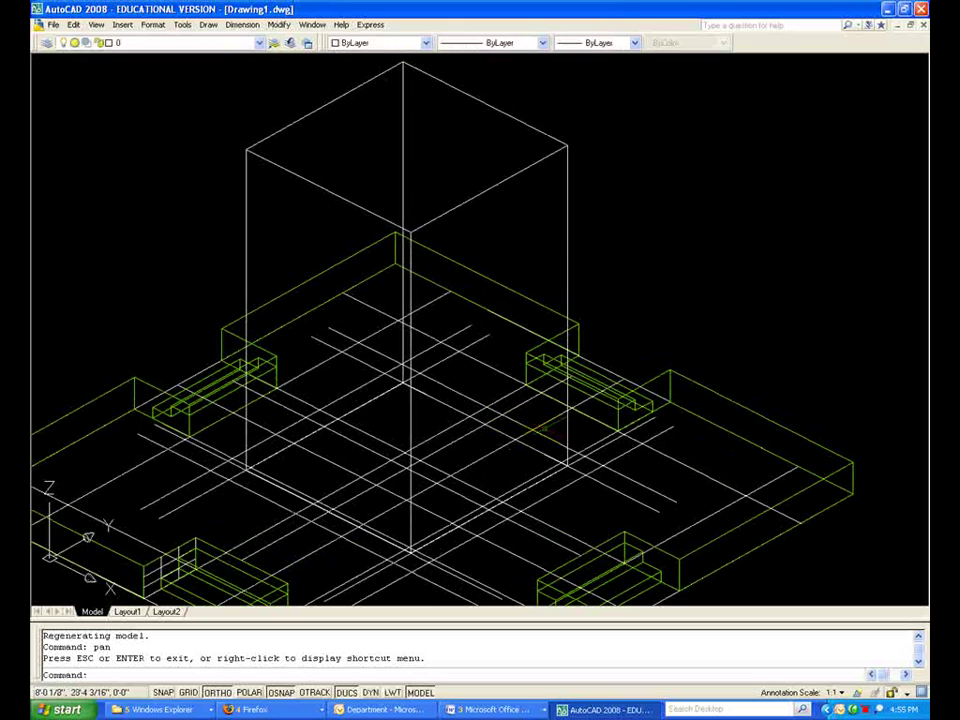
pyautogui.write('hide')
pyautogui.press('Return')
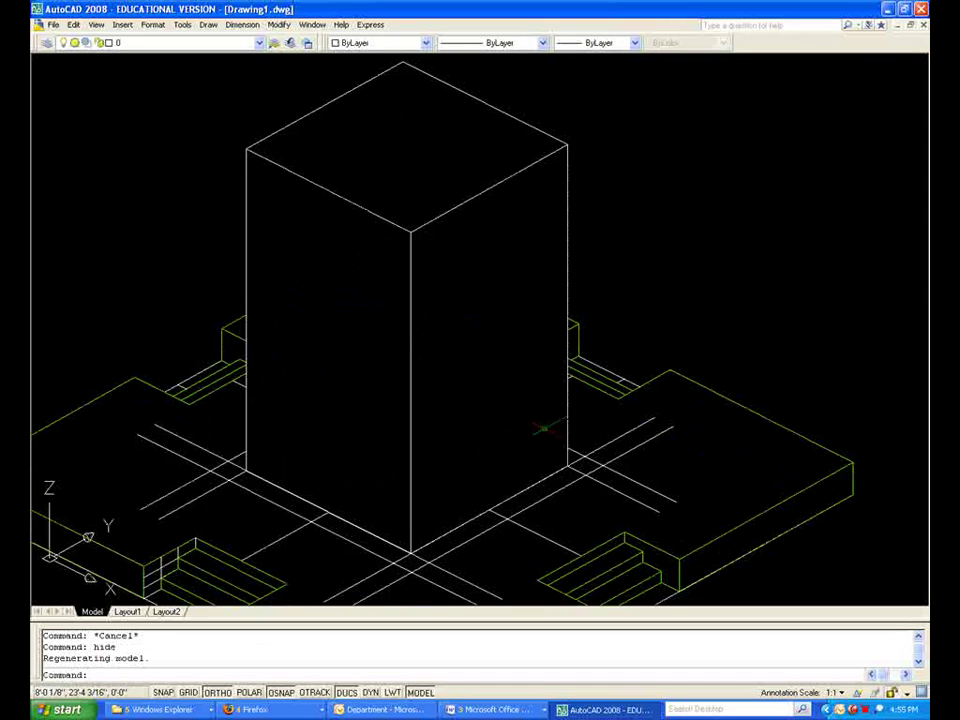
# Set a 3-point UCS on the tower's right face: origin bottom corner, X along bottom edge
pyautogui.write('ucs')
pyautogui.press('Return')
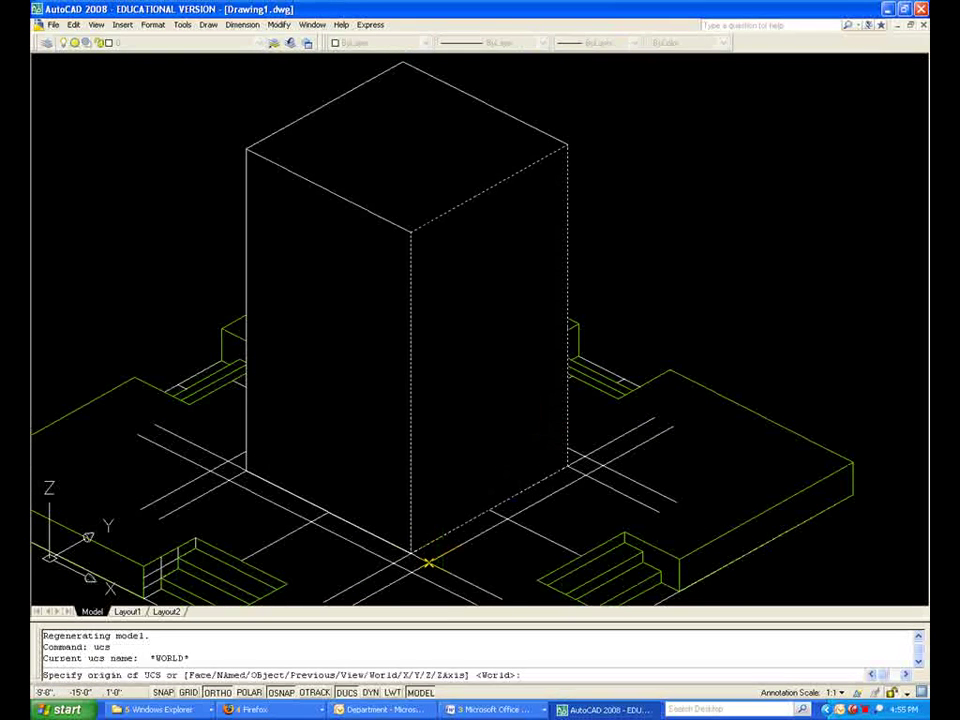
pyautogui.click(410, 551)
pyautogui.click(567, 465)
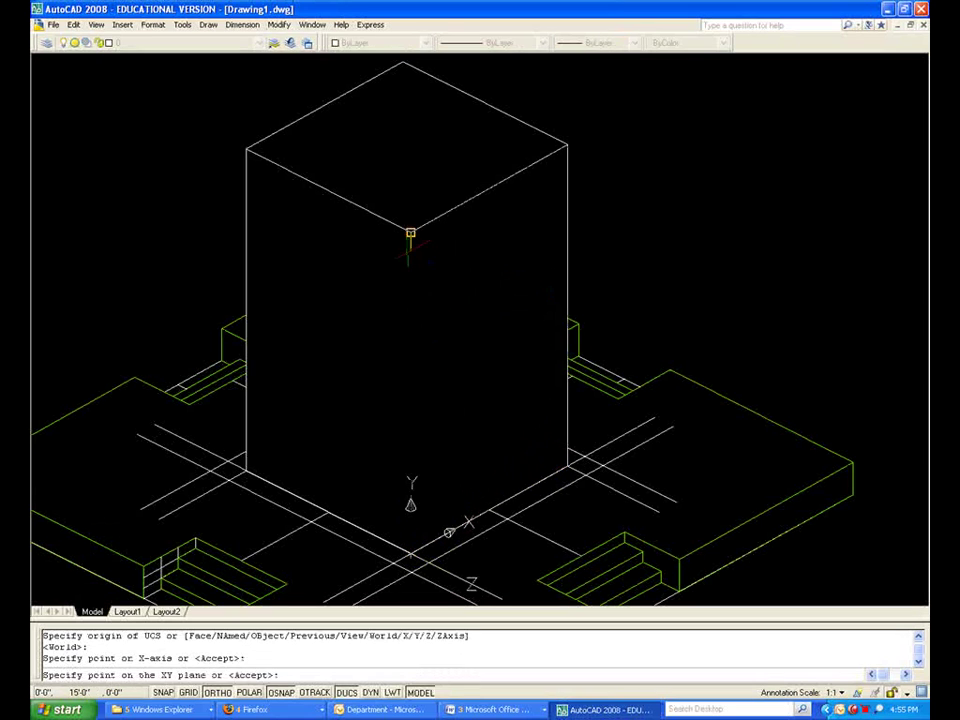
pyautogui.click(410, 231)
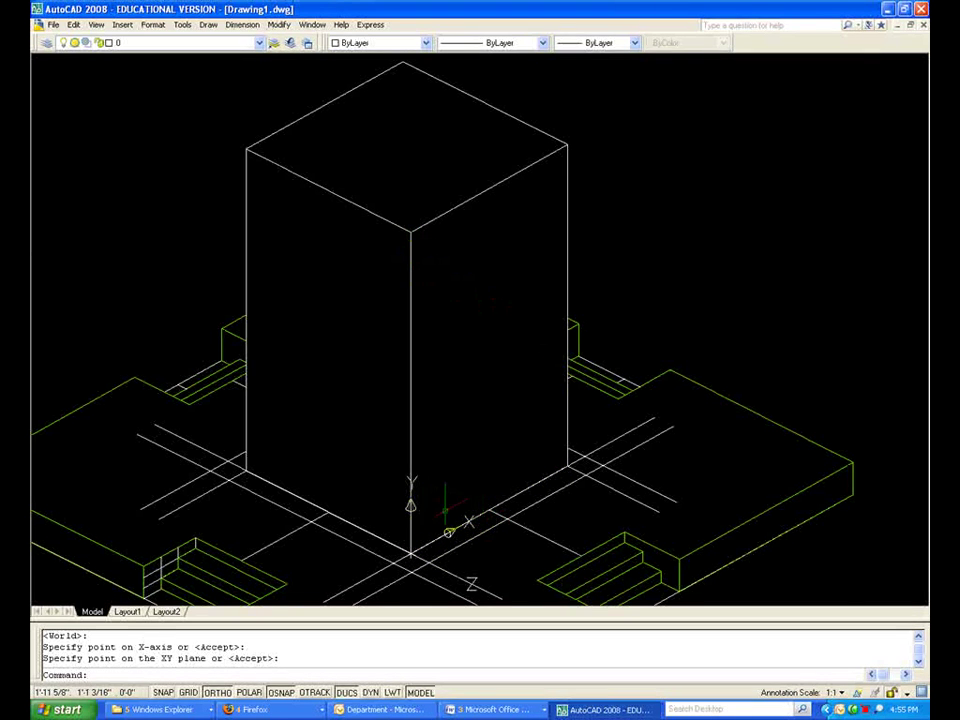
# Draw a vertical line down the tower face from its top edge to its bottom edge
pyautogui.write('l')
pyautogui.press('Return')
pyautogui.click(489, 188)
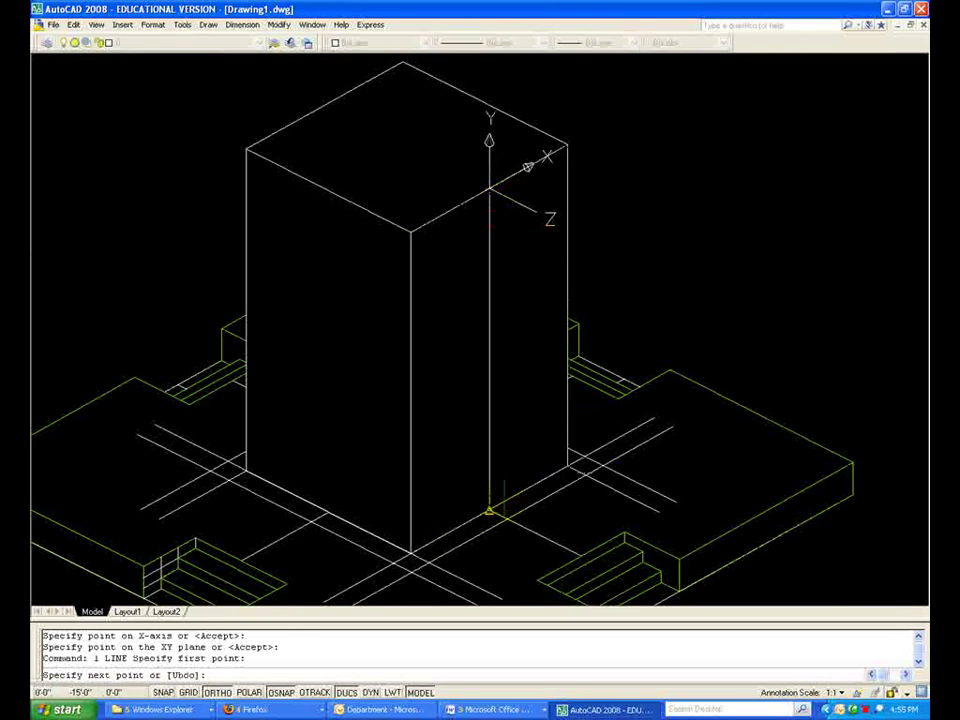
pyautogui.click(489, 510)
pyautogui.press('Return')
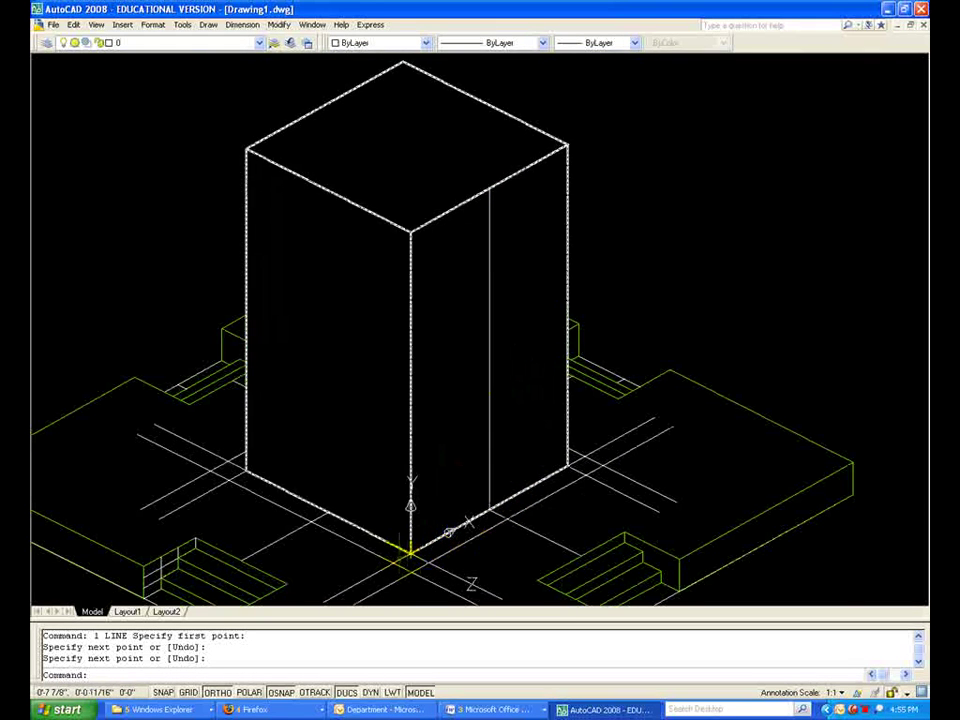
pyautogui.write('off')
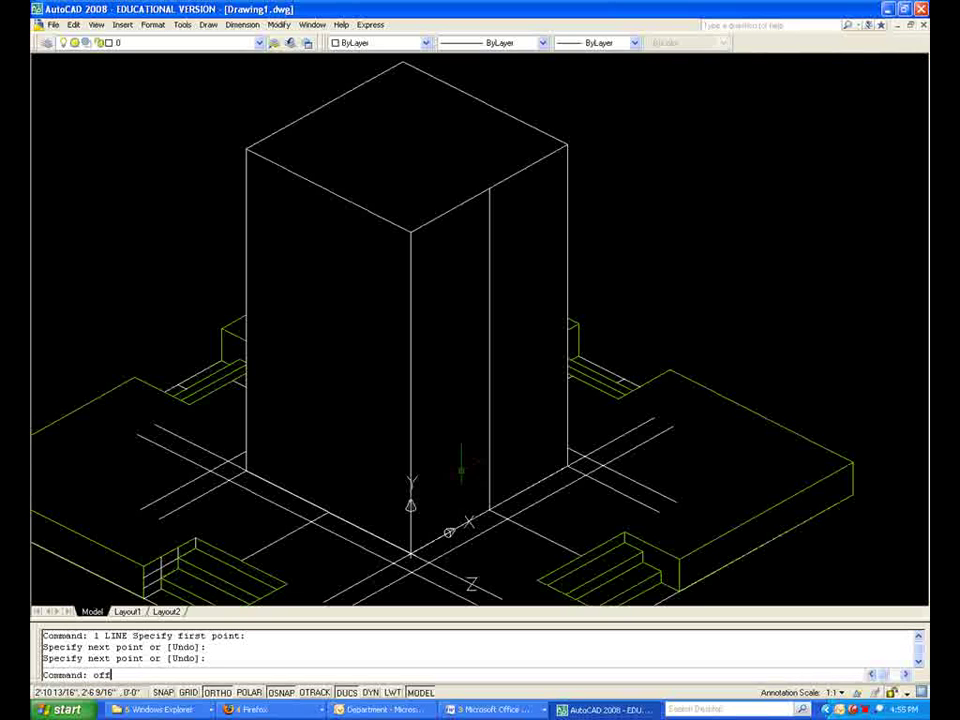
pyautogui.write('set')
pyautogui.press('Return')
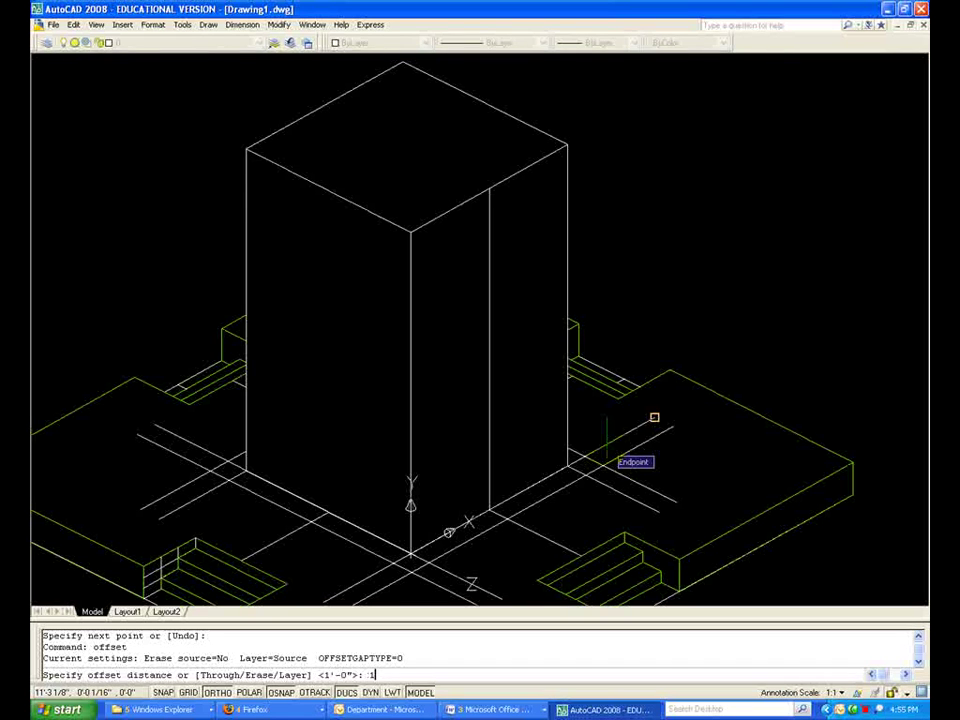
# Offset the ground line 10'6 up the tower face
pyautogui.write("10'6")
pyautogui.press('Return')
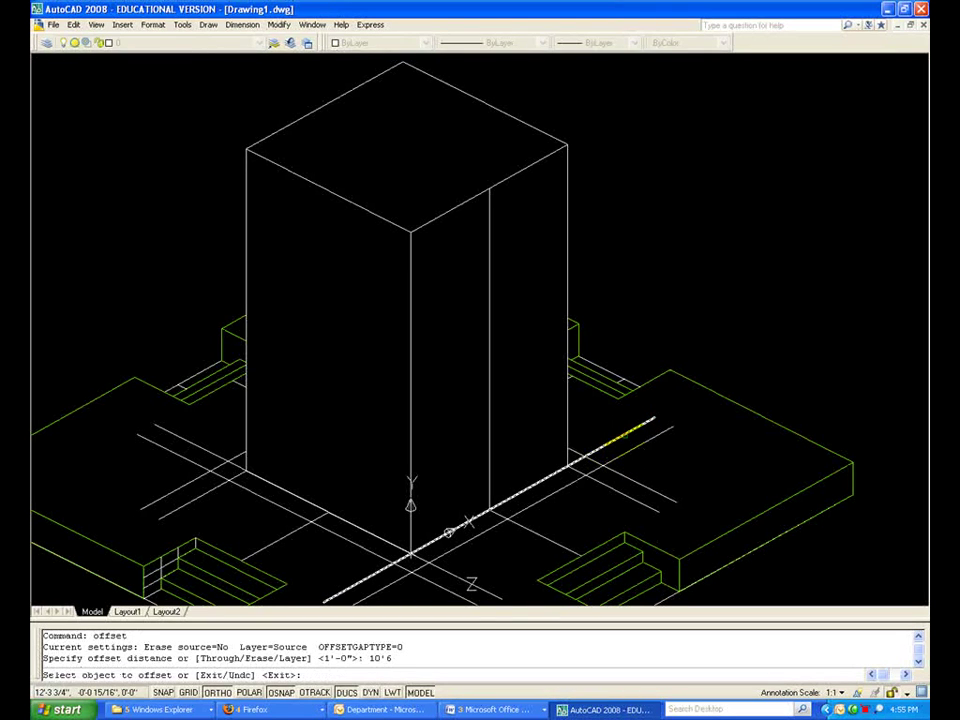
pyautogui.click(640, 427)
pyautogui.click(641, 229)
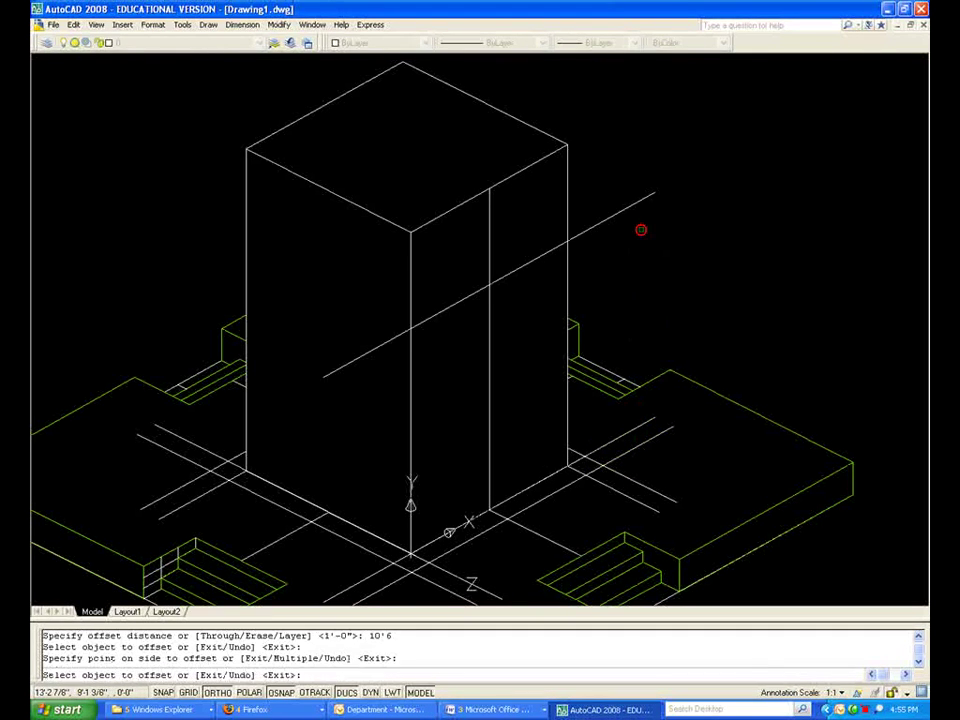
pyautogui.press('Escape')
pyautogui.press('Escape')
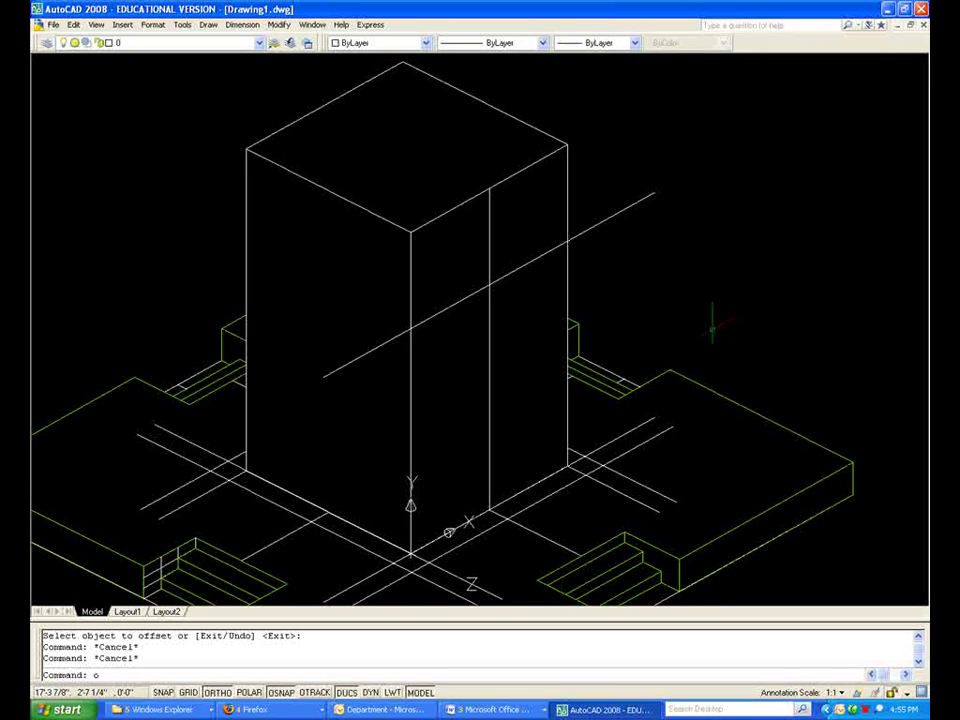
# Offset the face's vertical centre line 2' to both sides
pyautogui.write('o')
pyautogui.press('Return')
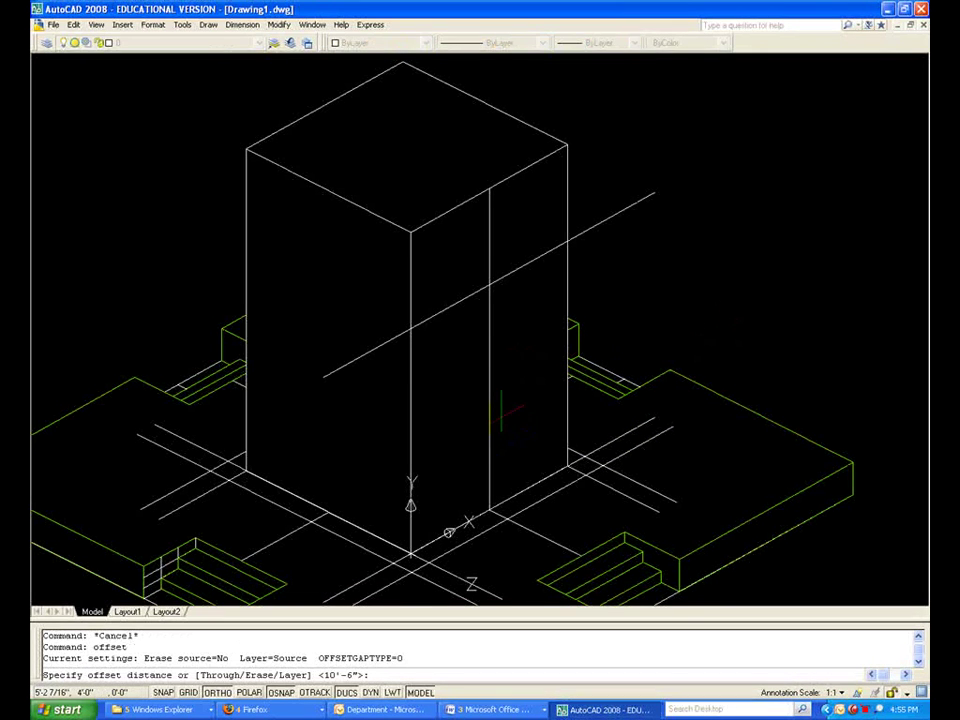
pyautogui.write('2')
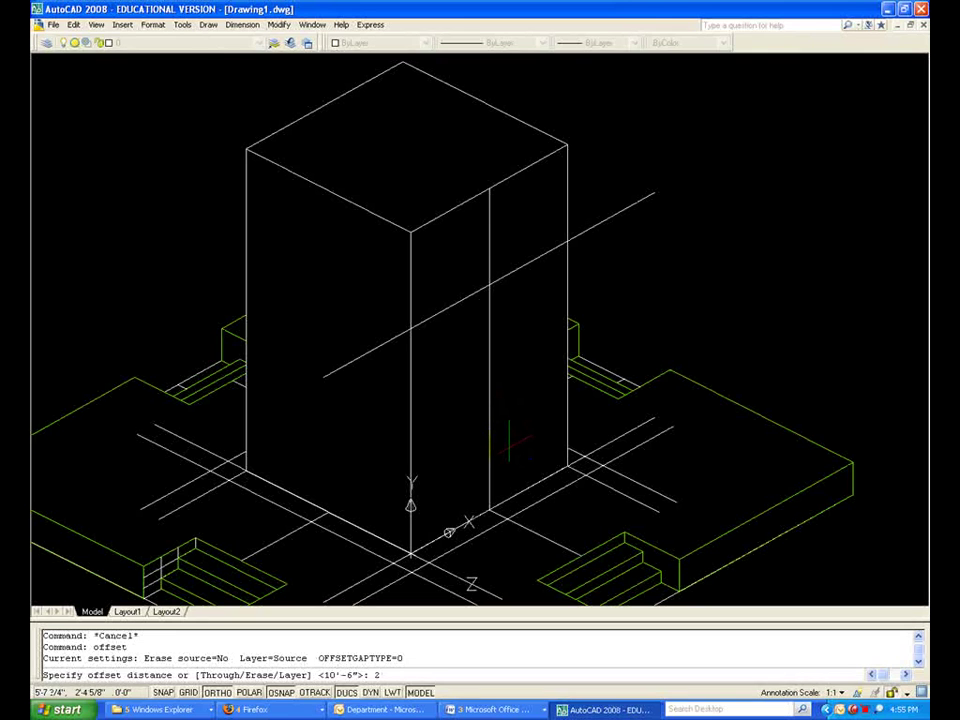
pyautogui.write("'")
pyautogui.press('Return')
pyautogui.click(490, 430)
pyautogui.click(497, 424)
pyautogui.click(461, 437)
pyautogui.press('Return')
pyautogui.press('Return')
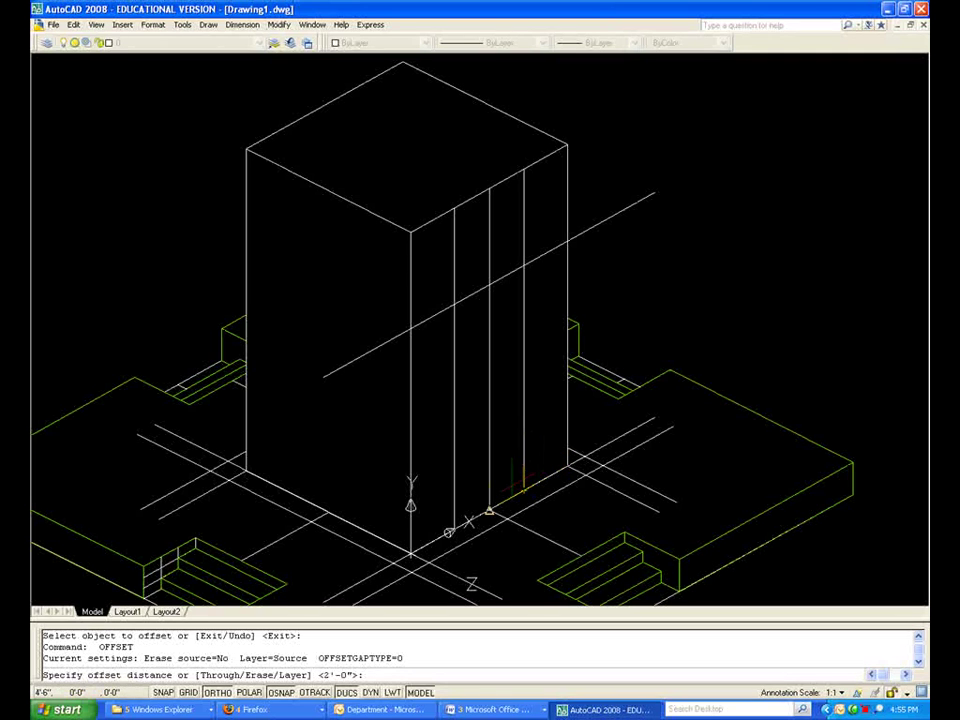
# Offset the 10'6 construction line by 8'
pyautogui.write("8'")
pyautogui.press('Return')
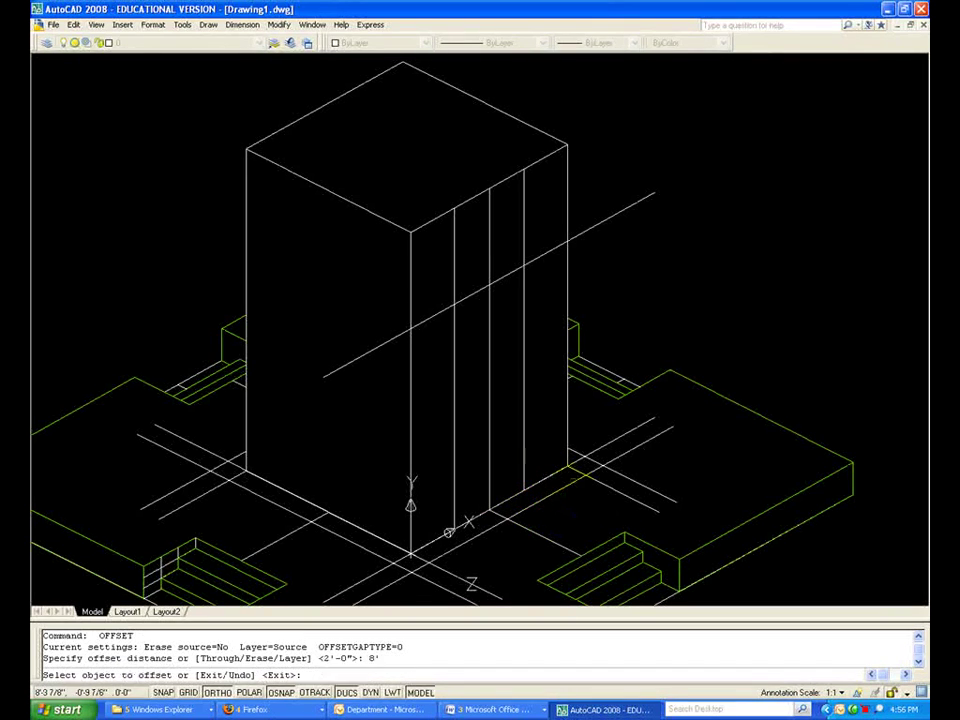
pyautogui.click(600, 447)
pyautogui.click(647, 349)
pyautogui.press('Escape')
pyautogui.press('Escape')
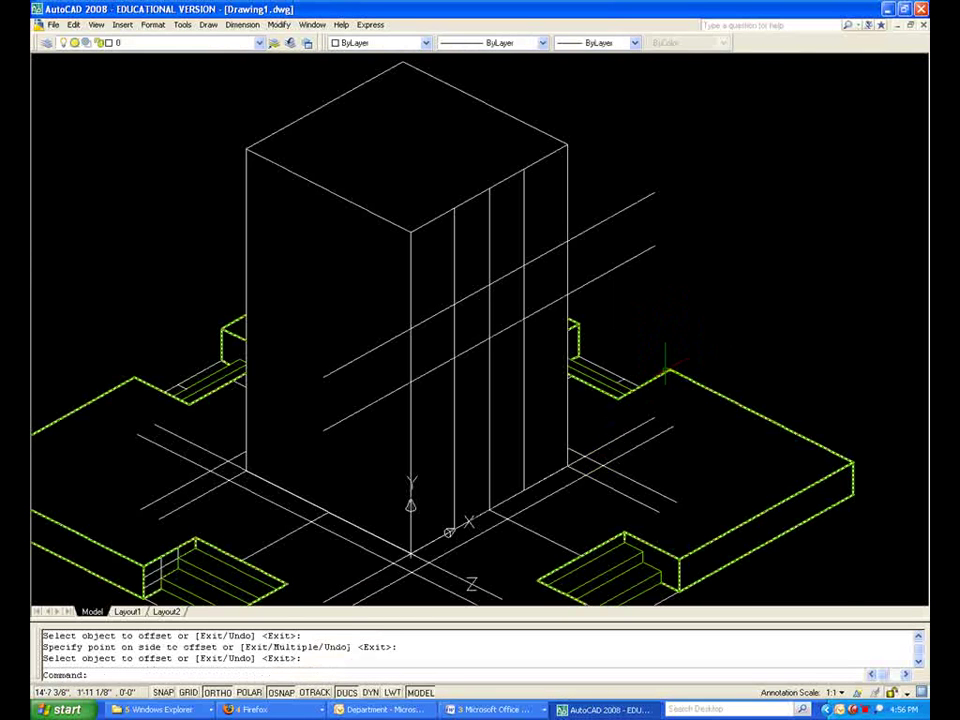
pyautogui.write('pl')
pyautogui.press('Return')
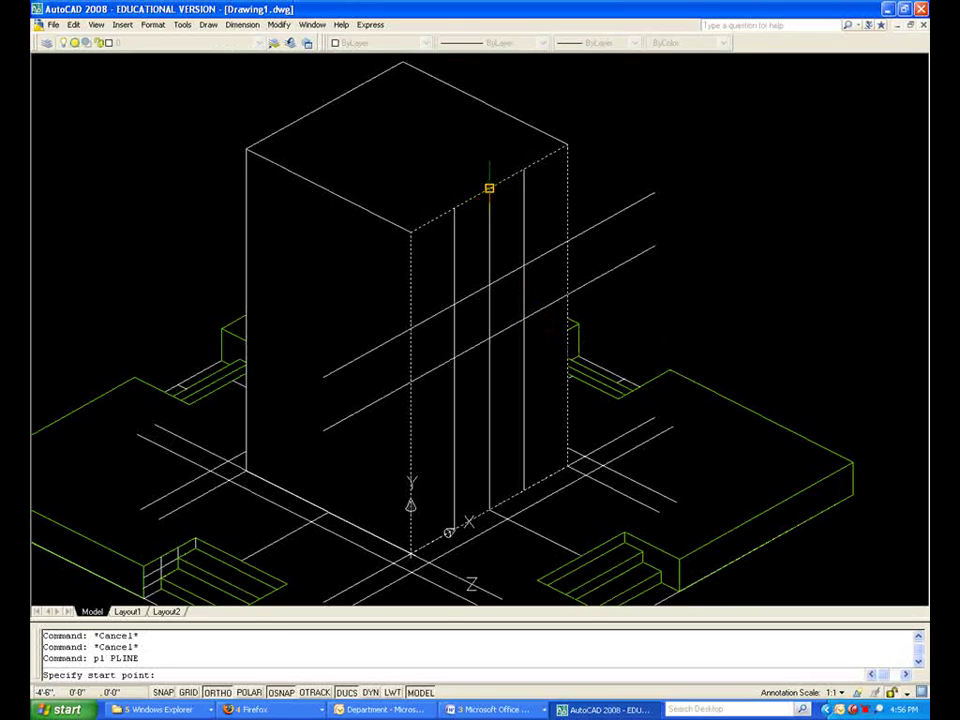
# Turn Dynamic UCS off and restart the polyline at the centre line's top, with Ortho off
pyautogui.click(489, 188)
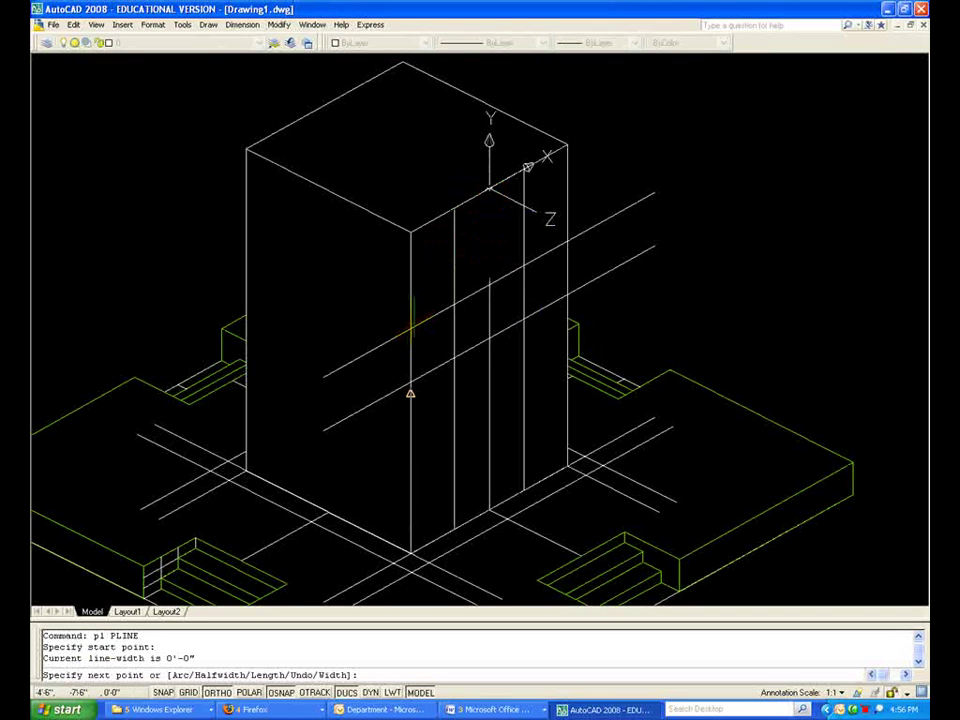
pyautogui.press('Escape')
pyautogui.press('Escape')
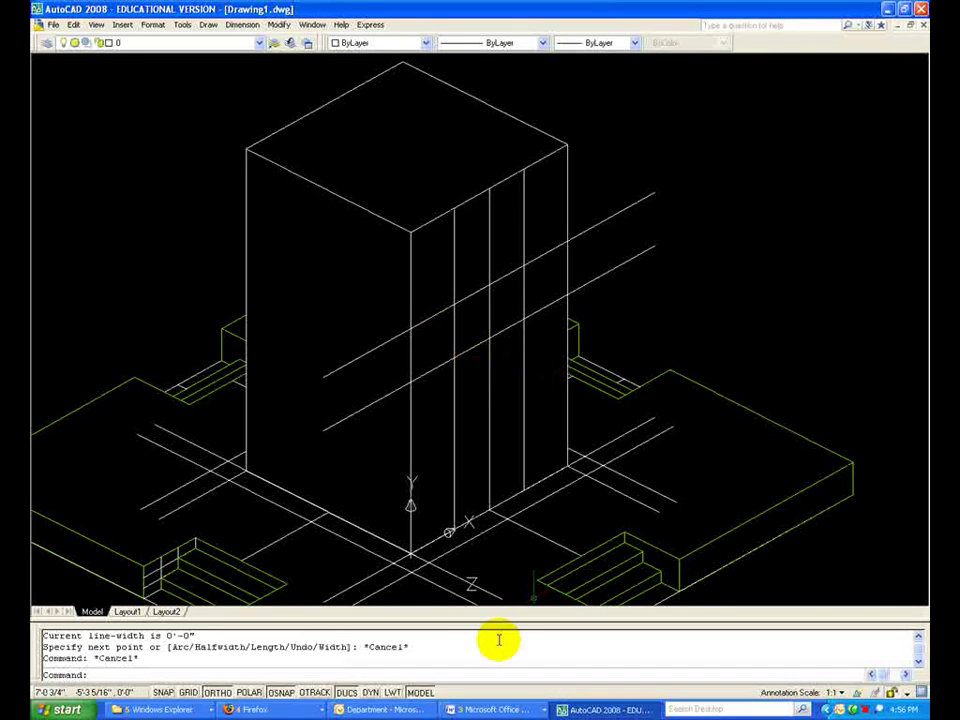
pyautogui.click(346, 692)
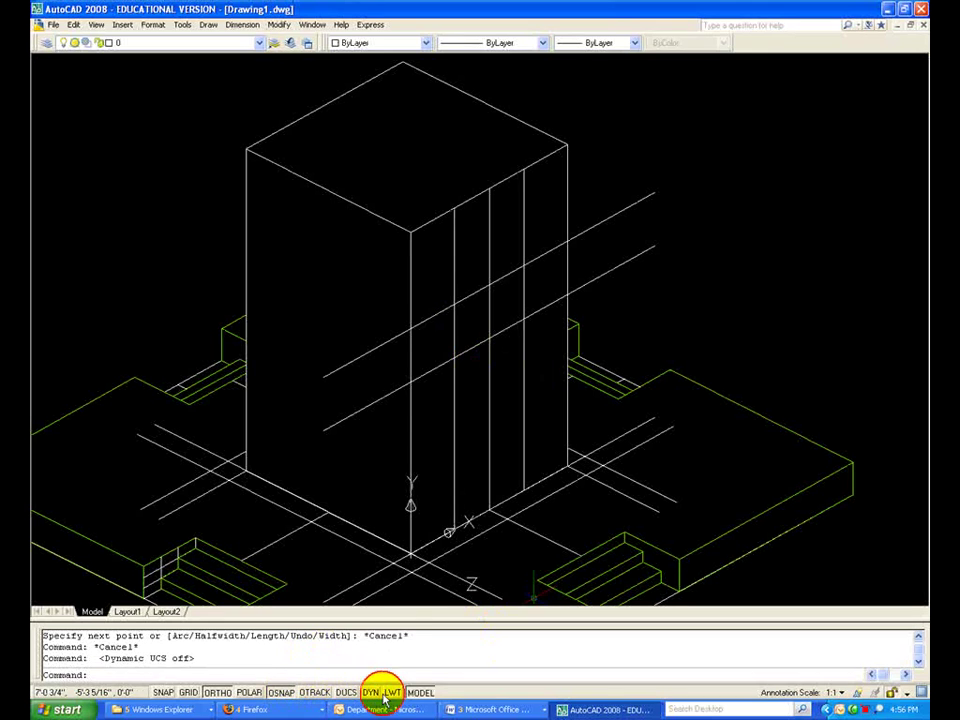
pyautogui.write('pl')
pyautogui.press('Return')
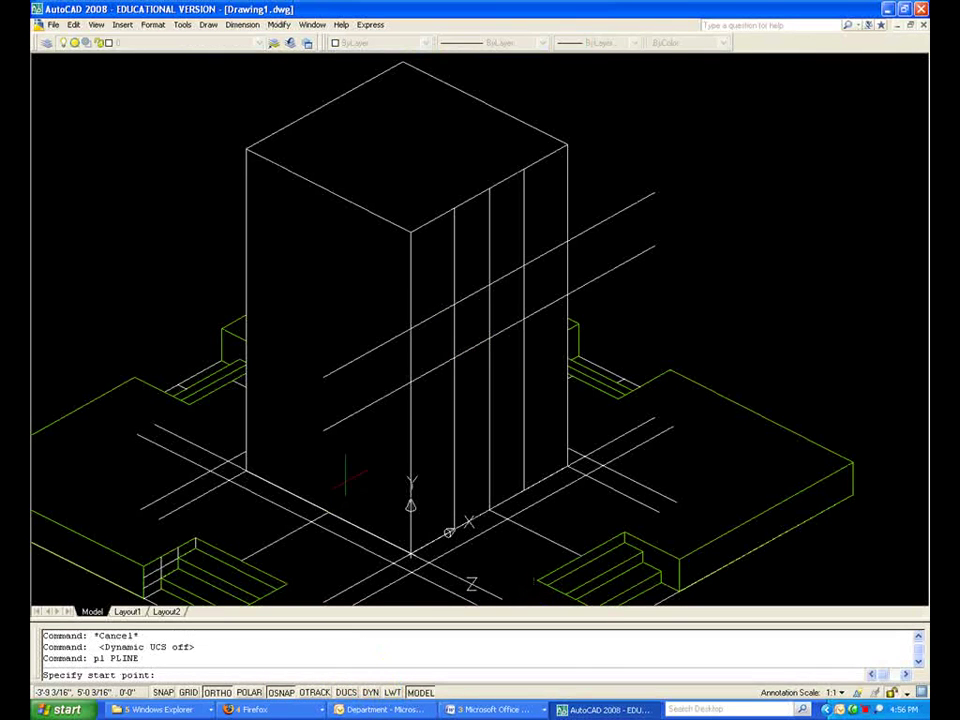
pyautogui.click(489, 189)
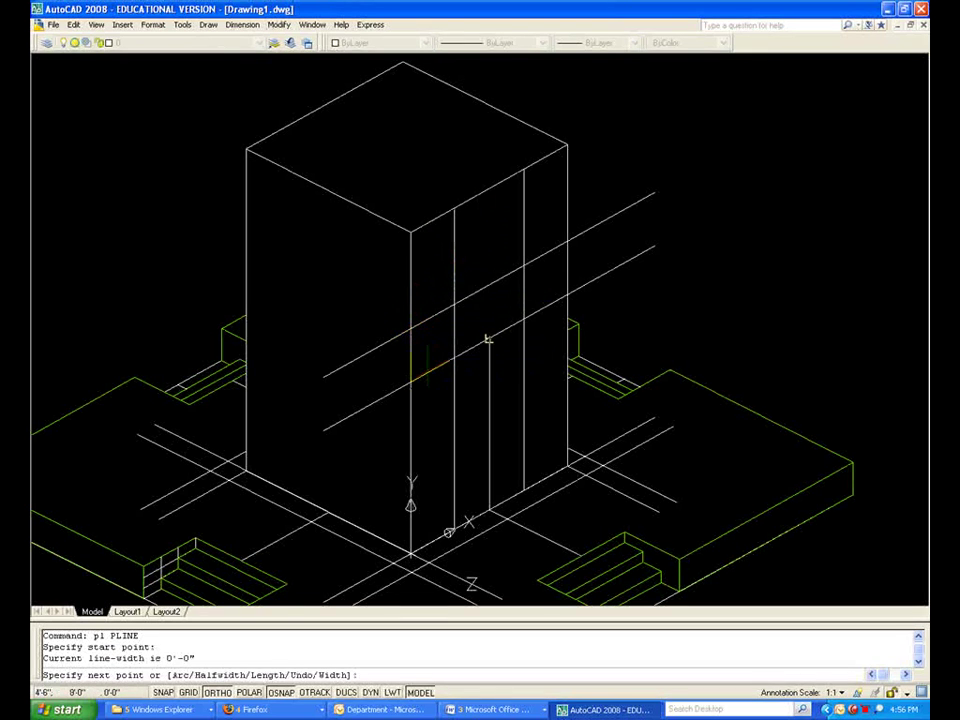
pyautogui.press('F8')
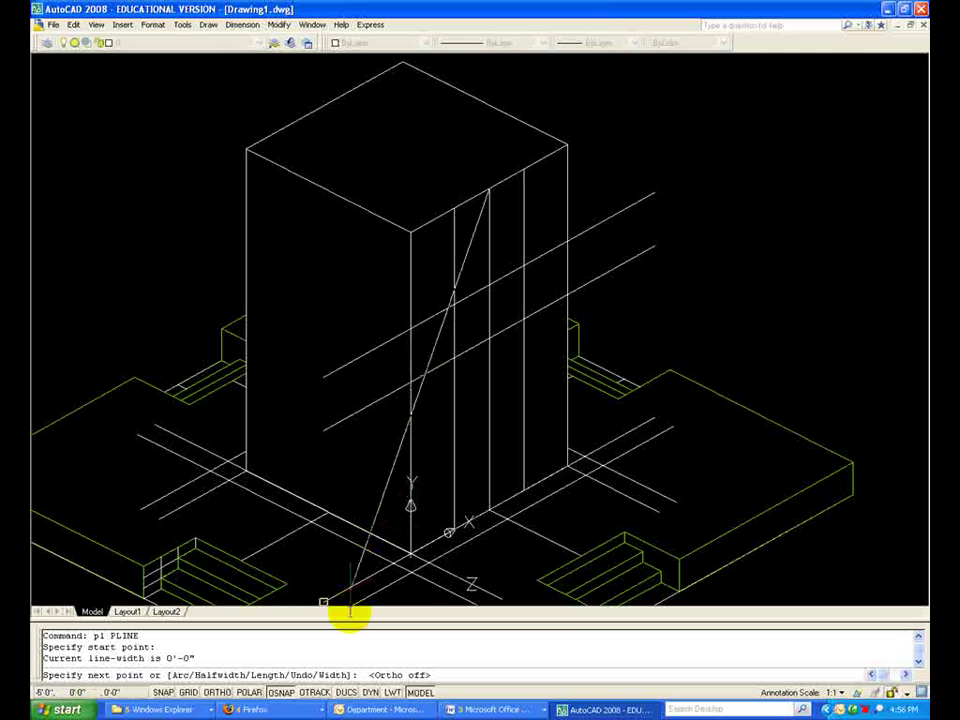
# Review object snaps: Endpoint, Midpoint, Center, Intersection, Extension and Perpendicular
pyautogui.rightClick(288, 692)
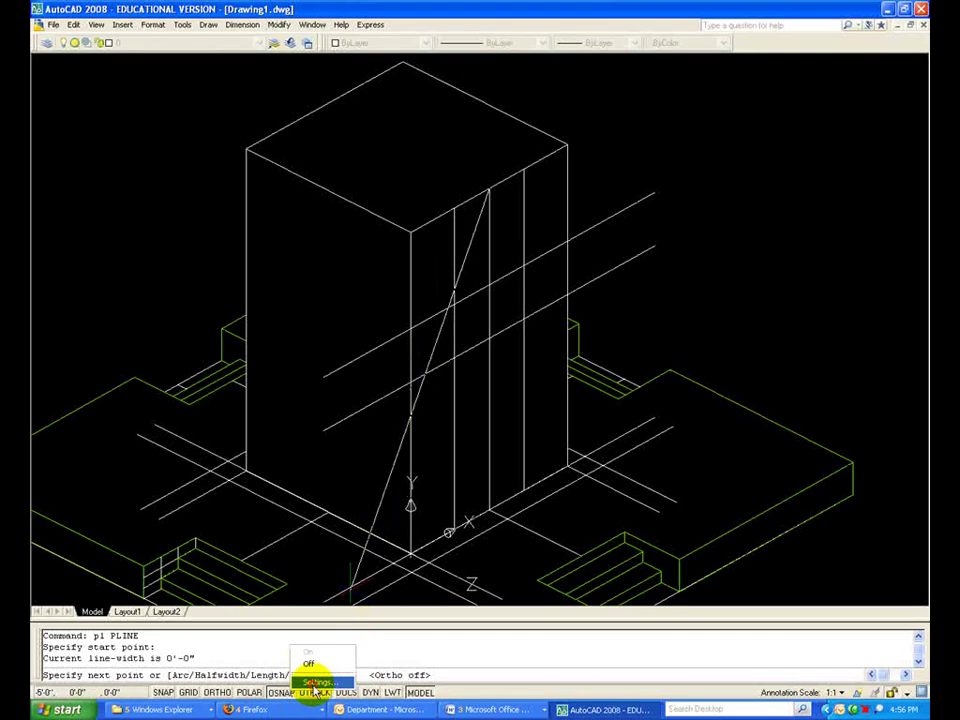
pyautogui.click(316, 681)
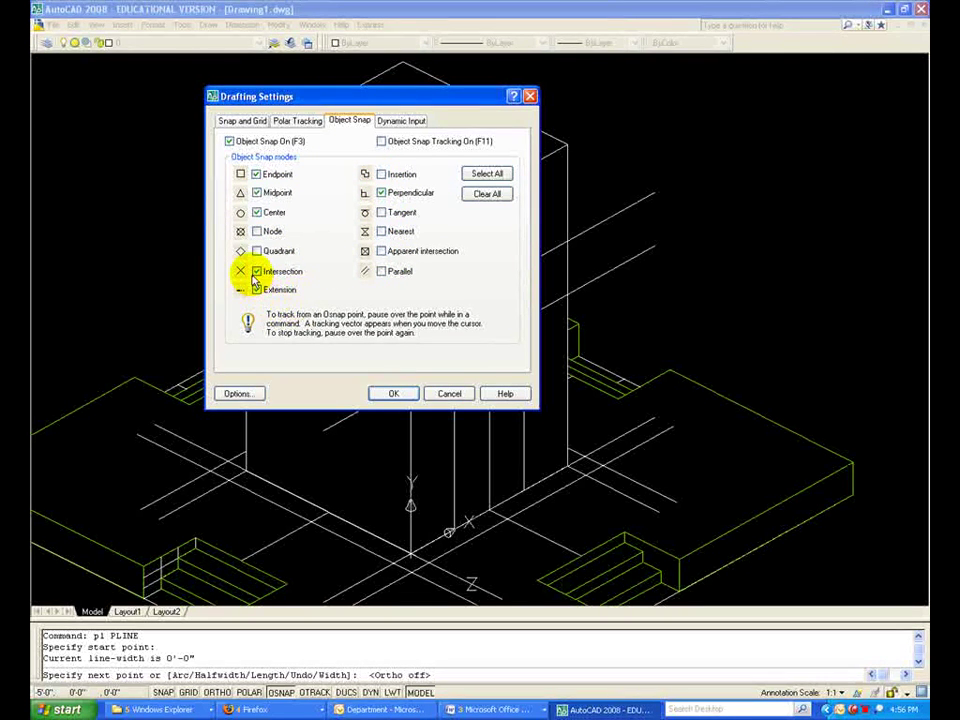
pyautogui.click(392, 396)
# Cancel the unfinished polyline and clear the upper construction line selection
pyautogui.press('Escape')
pyautogui.press('Escape')
pyautogui.click(411, 327)
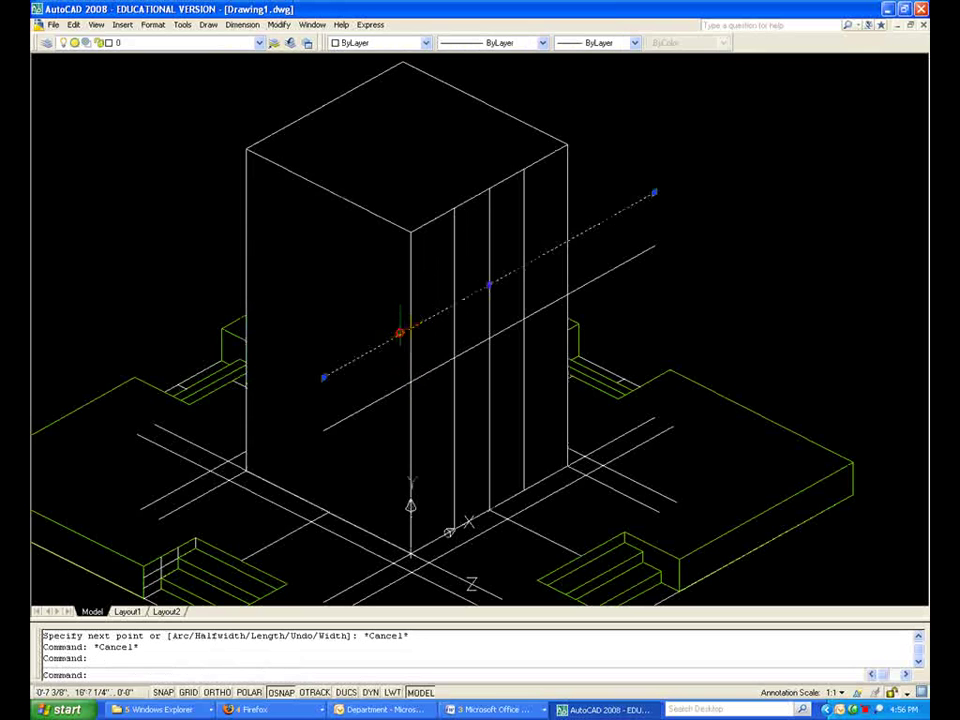
pyautogui.press('Escape')
pyautogui.click(414, 325)
pyautogui.press('Escape')
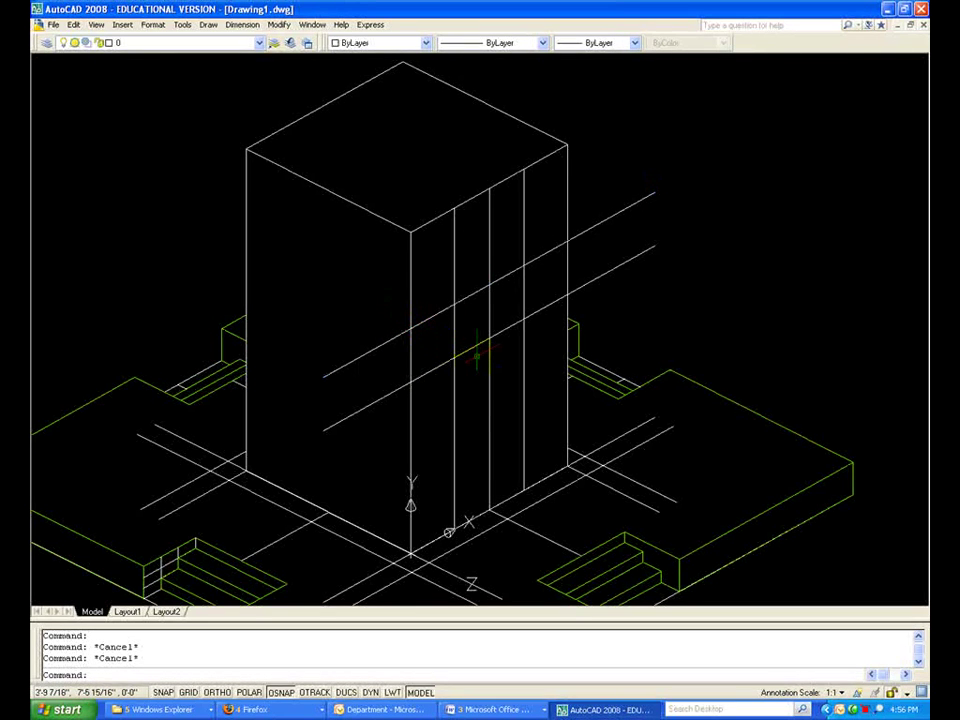
pyautogui.press('Return')
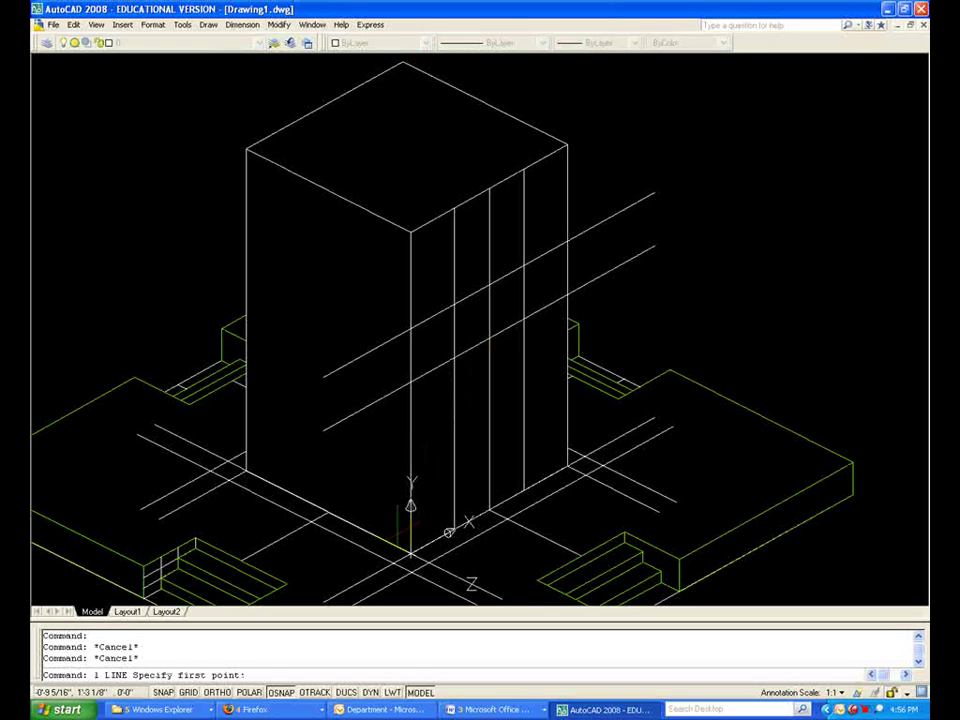
# Trace the tower's two front vertical corner edges with lines
pyautogui.click(410, 552)
pyautogui.click(410, 232)
pyautogui.press('Return')
pyautogui.press('Return')
pyautogui.click(567, 460)
pyautogui.click(567, 145)
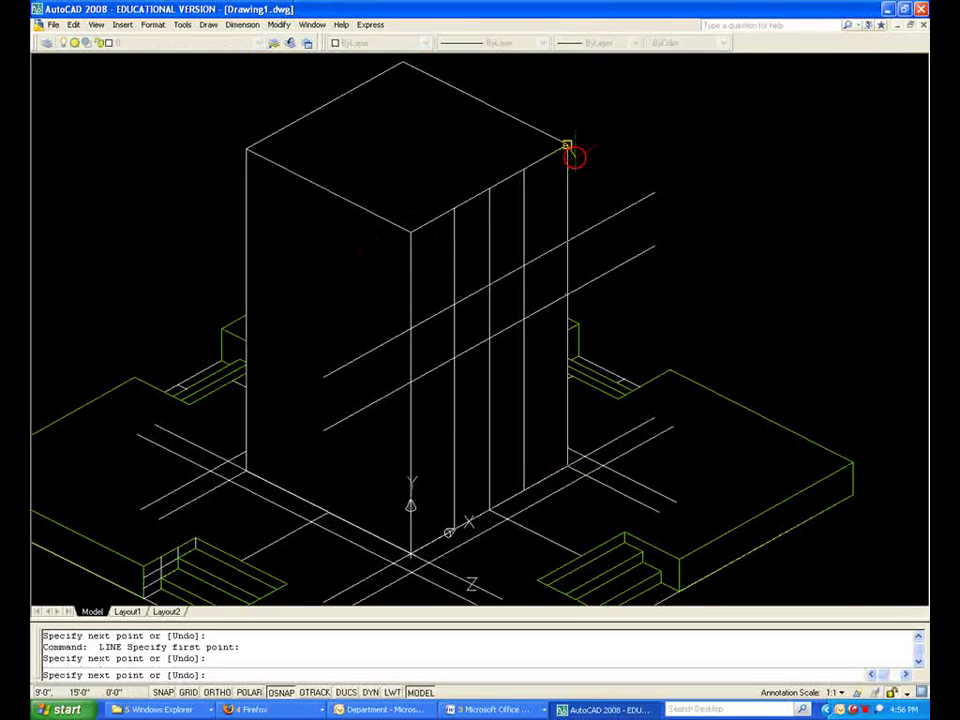
pyautogui.press('Escape')
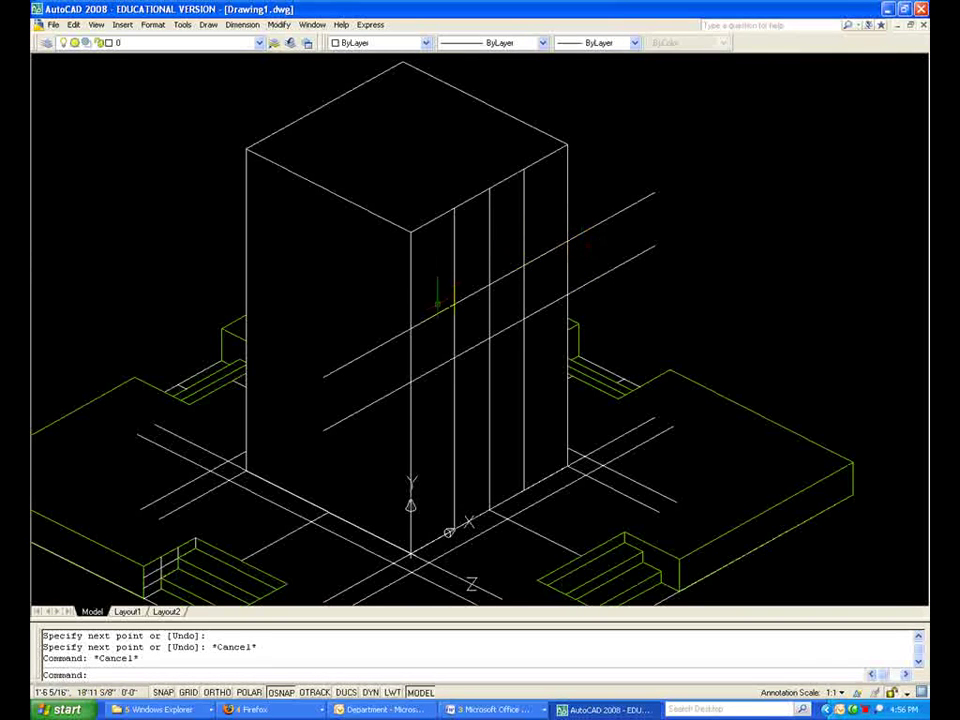
pyautogui.write('pl')
pyautogui.press('Return')
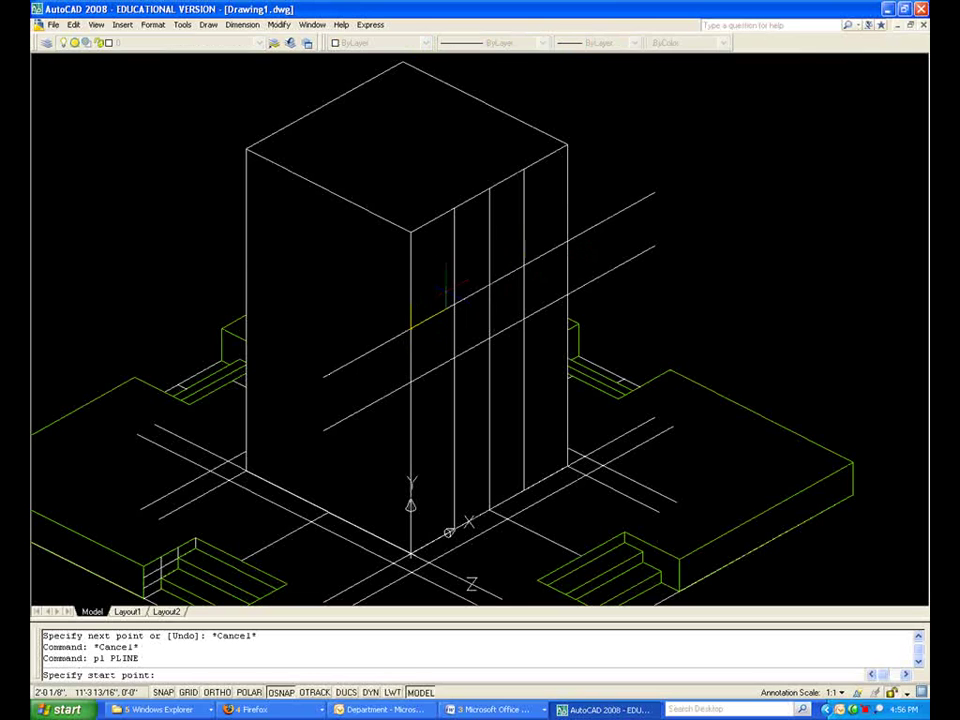
pyautogui.click(487, 286)
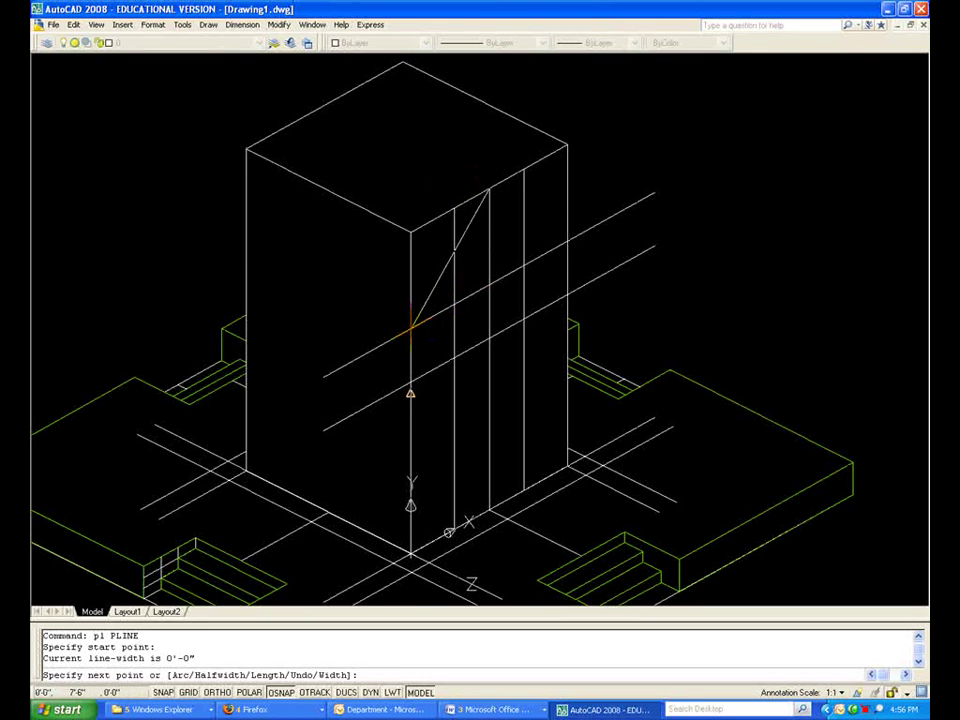
pyautogui.press('Escape')
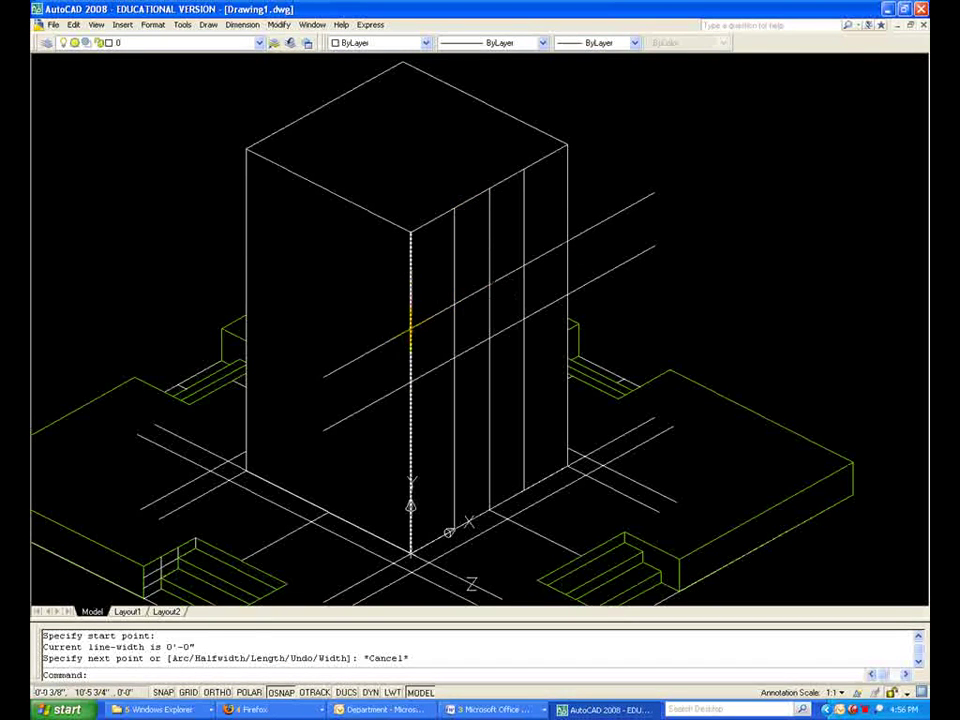
pyautogui.press('Escape')
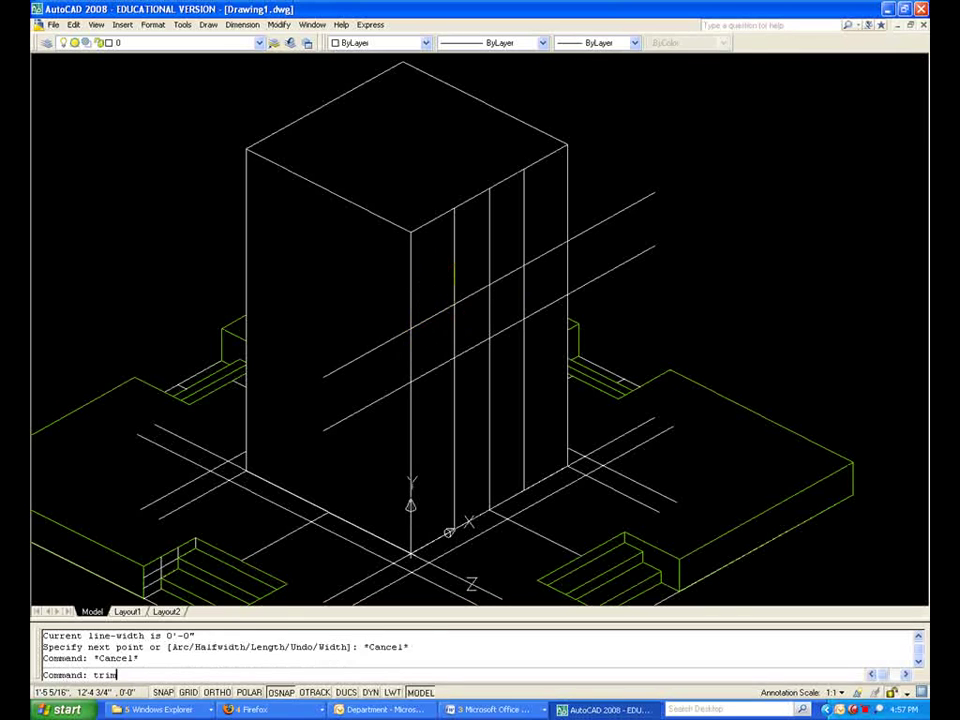
# Trim the upper construction line back to the tower face's left and right edges
pyautogui.write('trim')
pyautogui.press('Return')
pyautogui.click(410, 322)
pyautogui.press('Return')
pyautogui.click(388, 340)
pyautogui.press('Return')
pyautogui.press('Return')
pyautogui.click(566, 261)
pyautogui.press('Return')
pyautogui.click(587, 226)
pyautogui.press('Return')
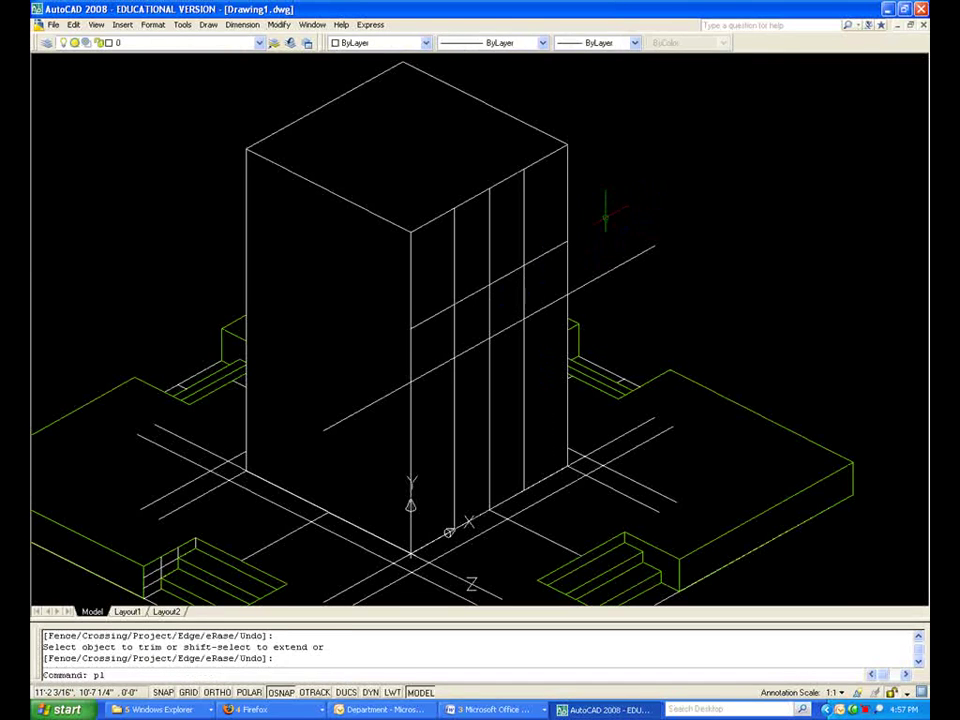
pyautogui.write('pl')
pyautogui.press('Return')
# Trace the gabled doorway outline on the tower face and close it back to its start
pyautogui.click(489, 189)
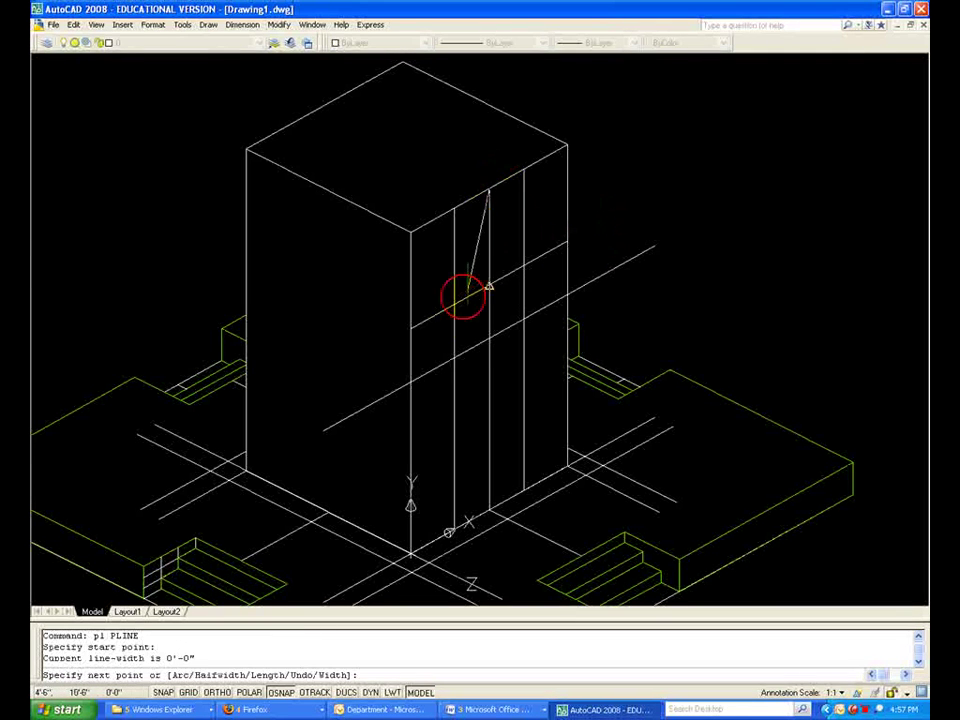
pyautogui.click(410, 328)
pyautogui.click(411, 553)
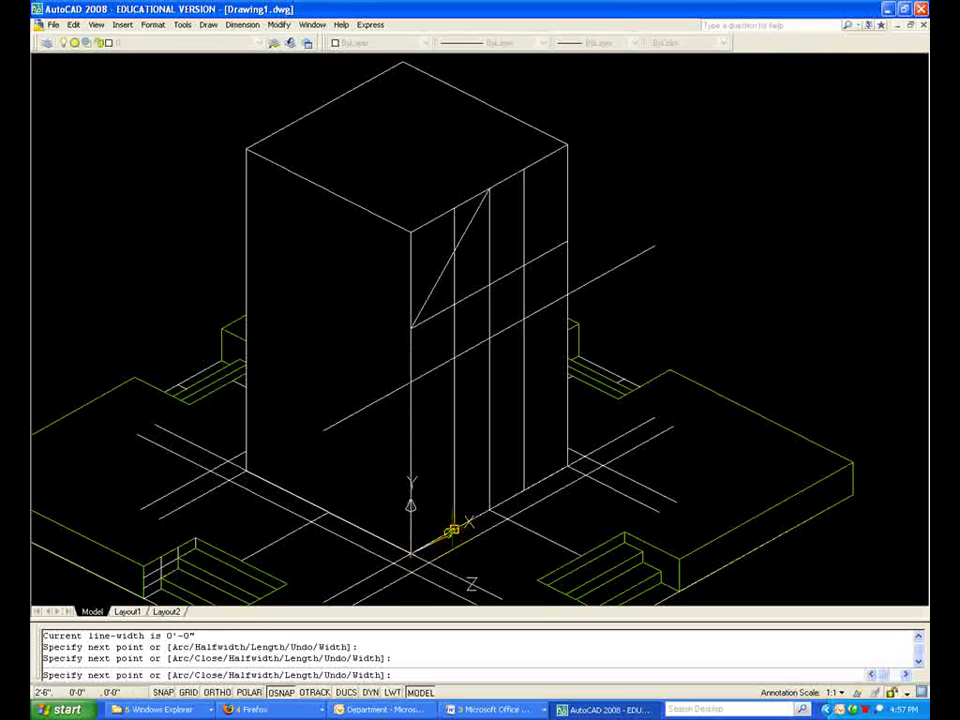
pyautogui.click(452, 528)
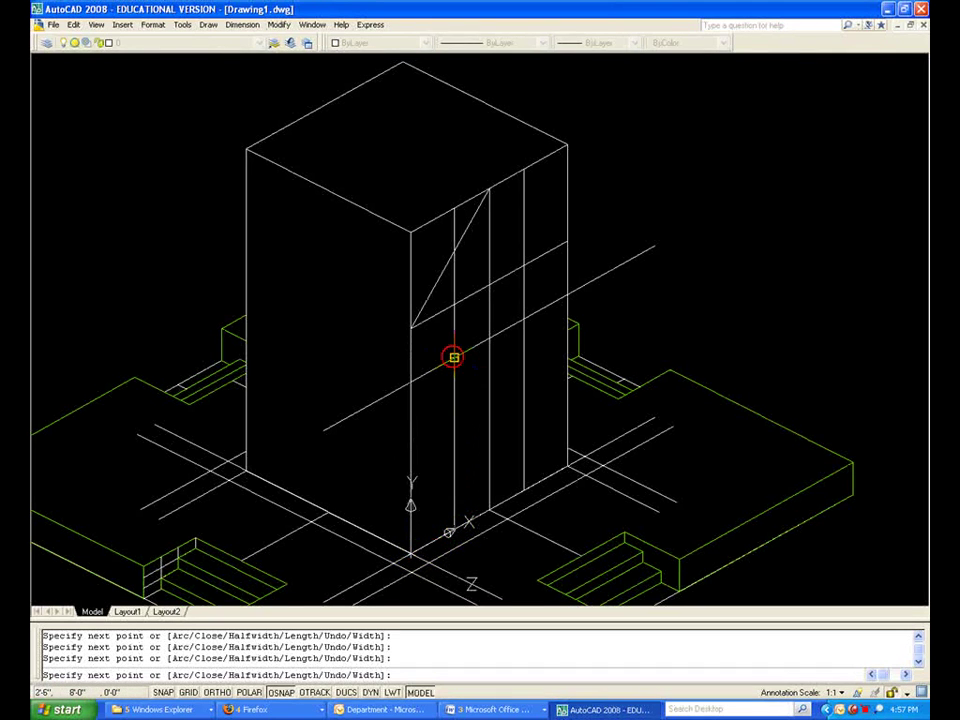
pyautogui.click(565, 466)
pyautogui.click(567, 241)
pyautogui.write('c')
pyautogui.press('Return')
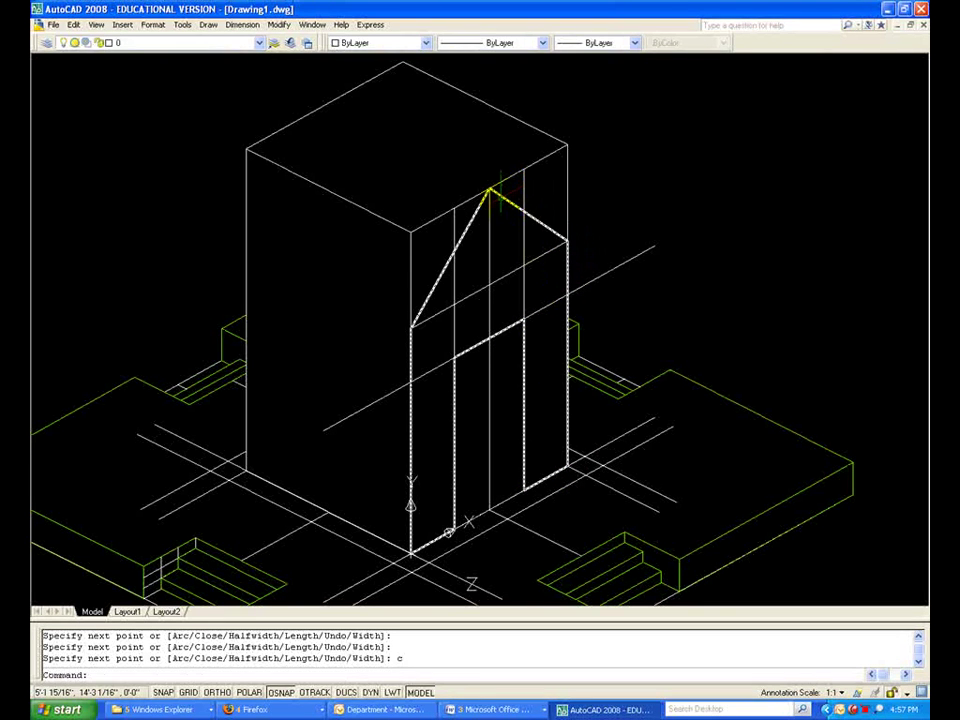
# Extrude the gabled outline to a height of -6 into the tower face
pyautogui.click(490, 190)
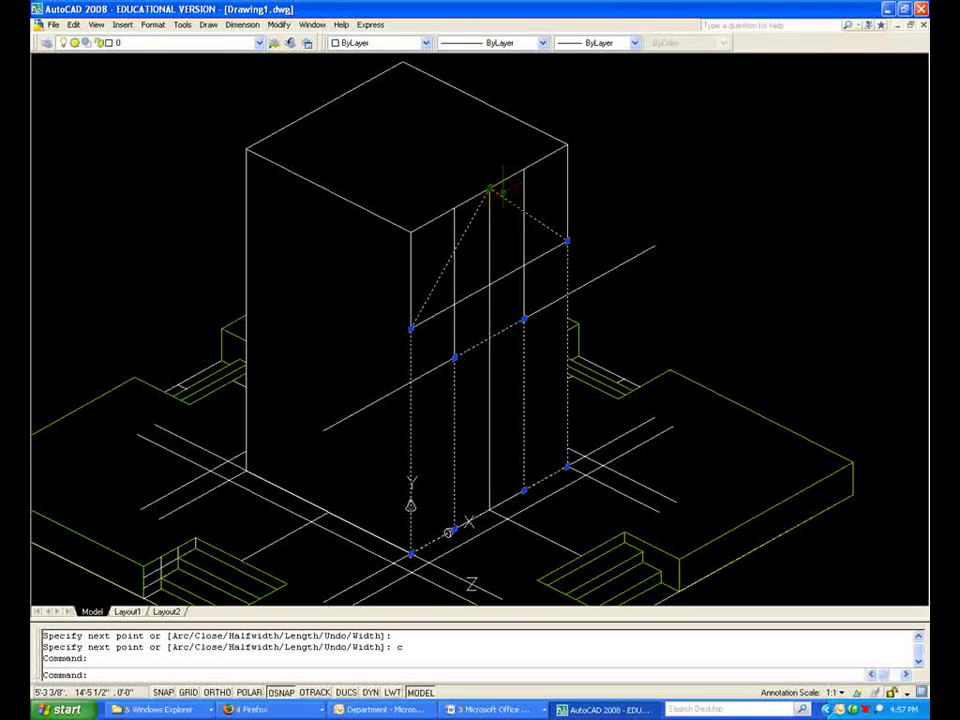
pyautogui.write('extrude')
pyautogui.press('Return')
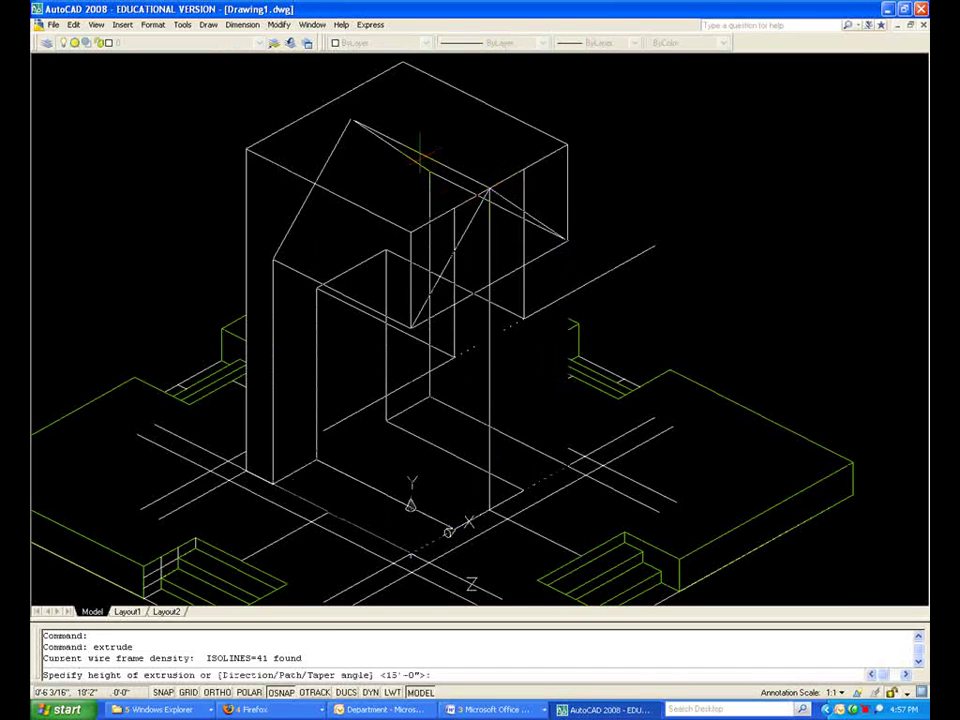
pyautogui.write('-6')
pyautogui.press('Return')
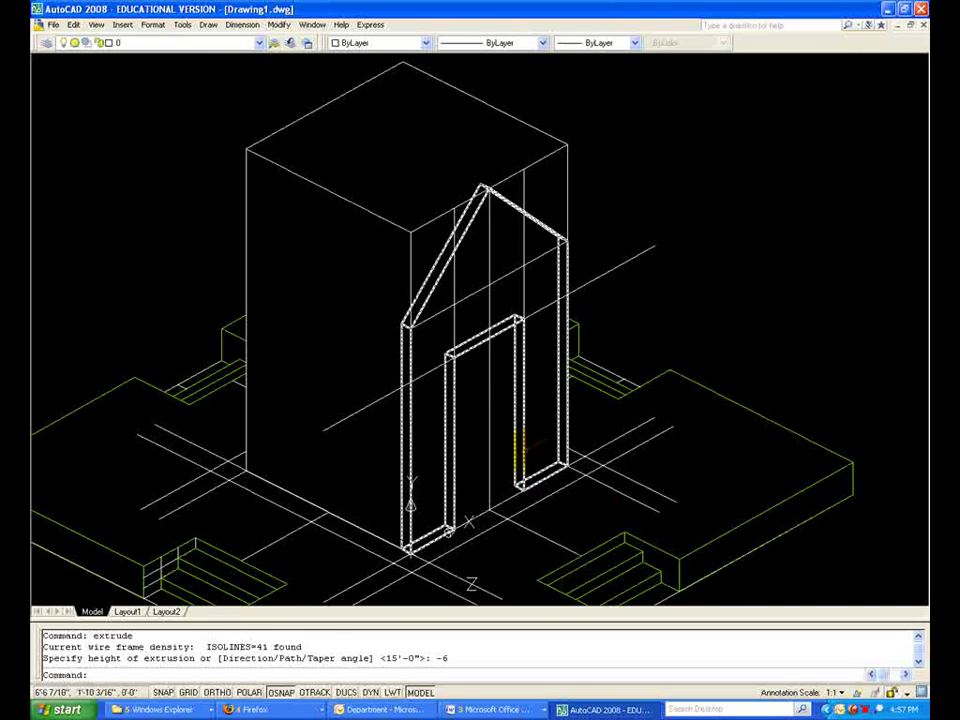
pyautogui.press('Escape')
pyautogui.press('Escape')
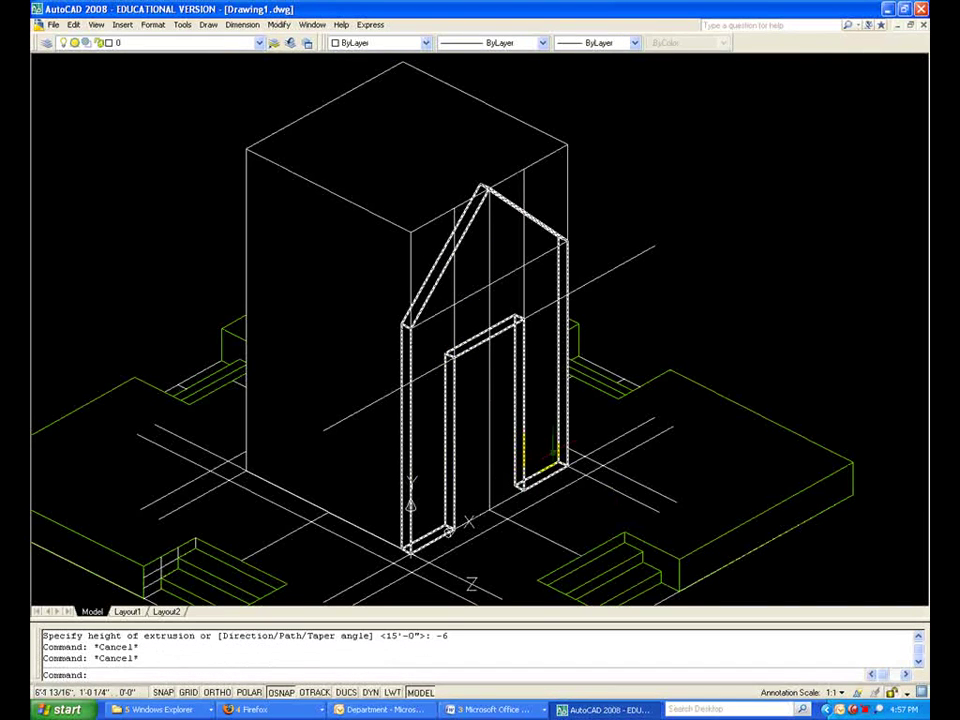
# Draw a diagonal line between opposite corners of the tower's top face
pyautogui.write('l')
pyautogui.press('Return')
pyautogui.click(566, 146)
pyautogui.click(246, 148)
pyautogui.press('Return')
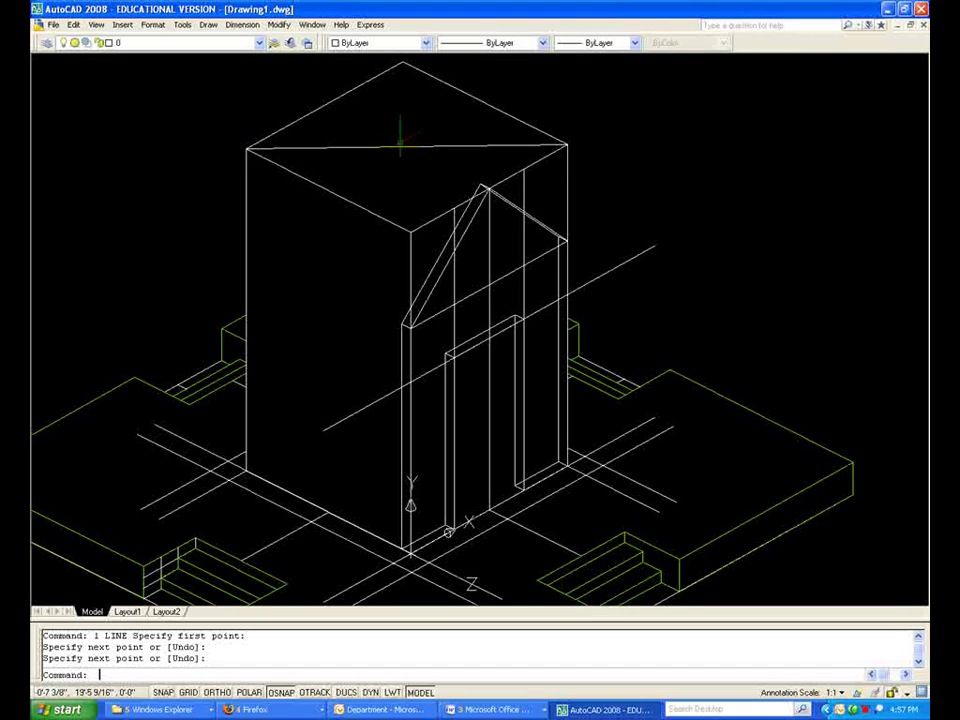
# Reset the UCS to World
pyautogui.press('Escape')
pyautogui.press('Escape')
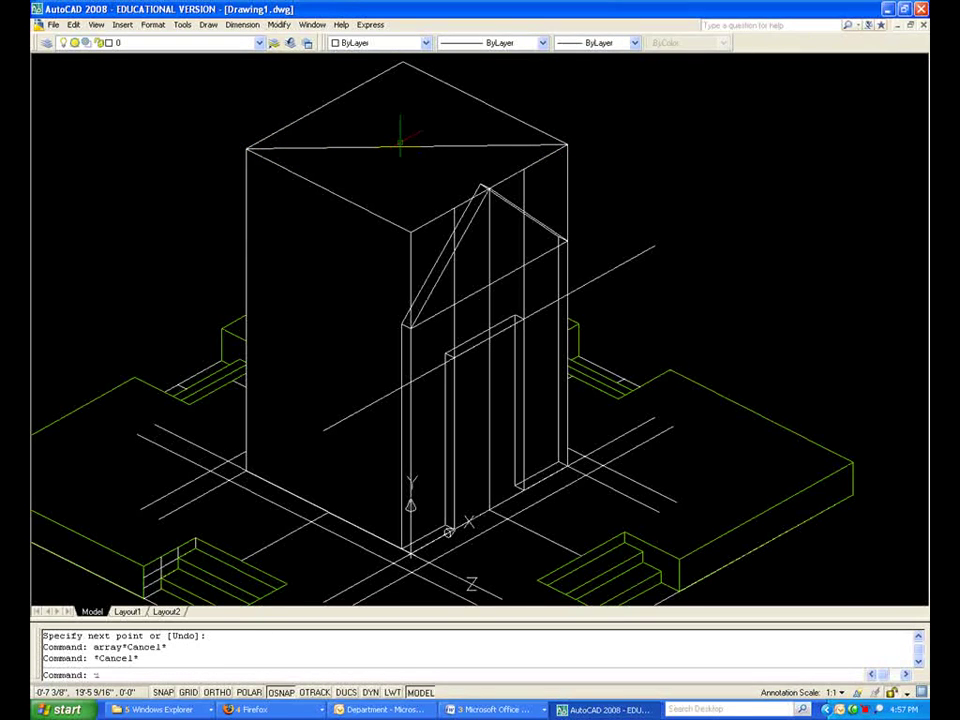
pyautogui.write('ucs')
pyautogui.press('Return')
pyautogui.press('Return')
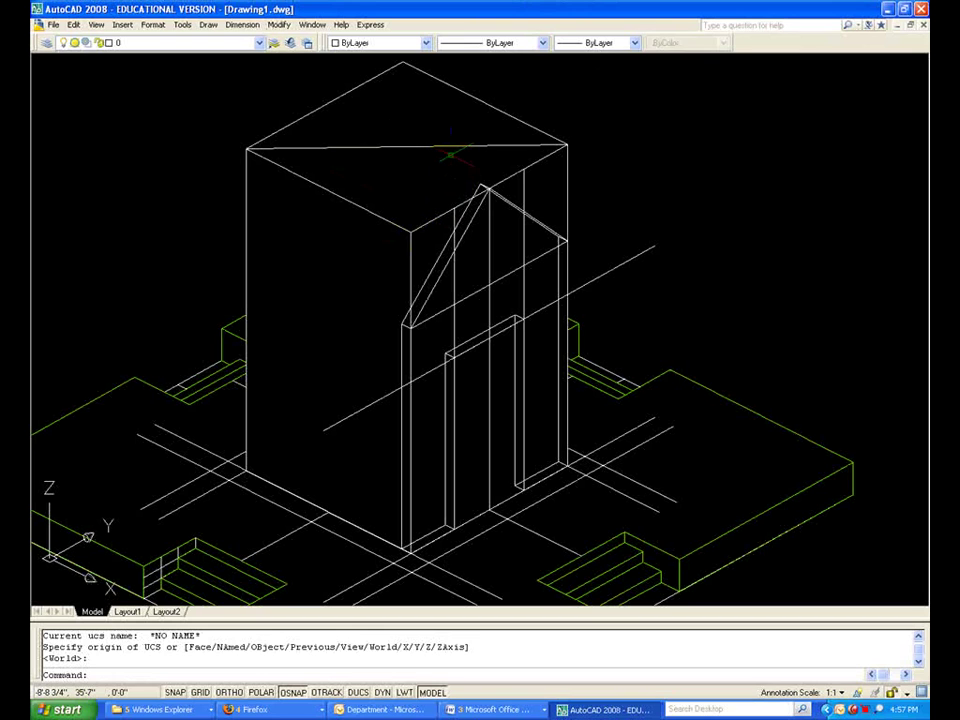
pyautogui.press('Return')
pyautogui.press('Escape')
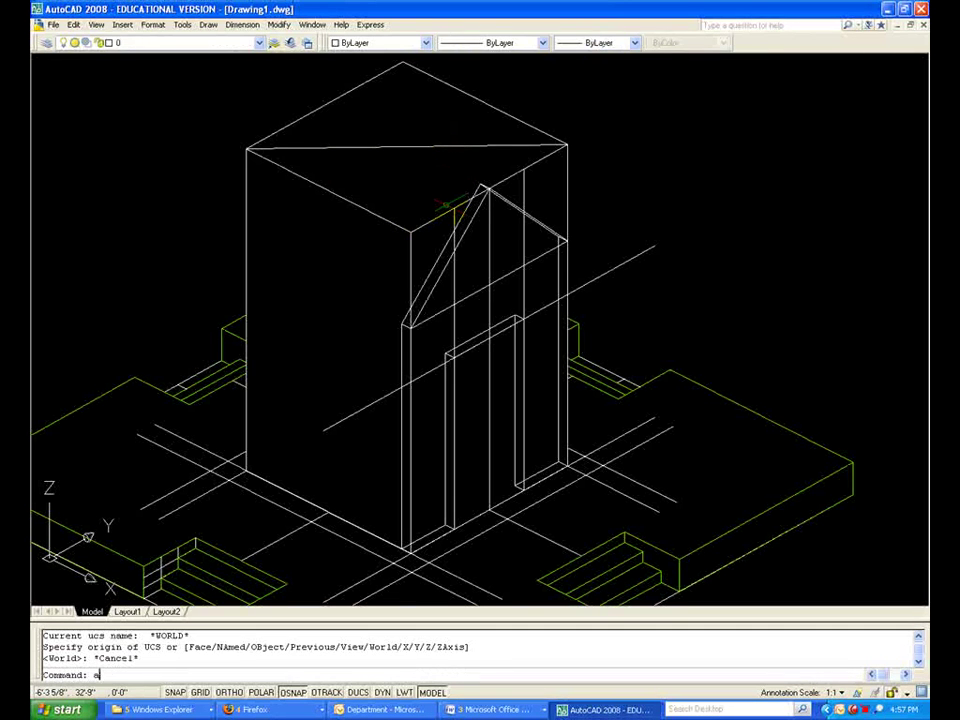
# Polar-array the wall solid 4 times over 360° around the diagonal's midpoint
pyautogui.press('Return')
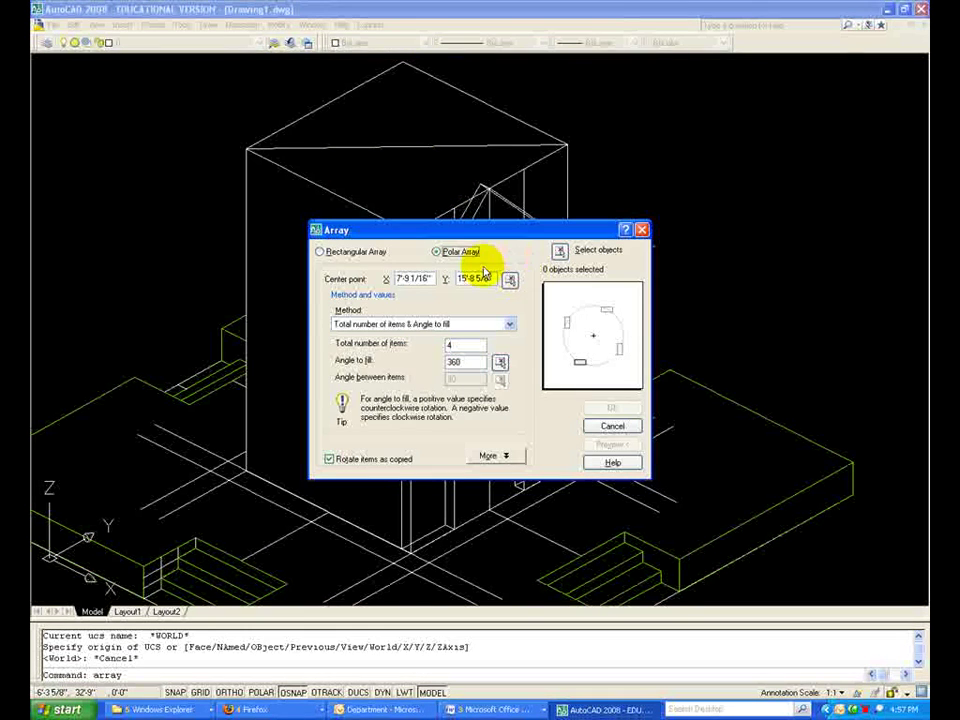
pyautogui.click(558, 251)
pyautogui.click(510, 206)
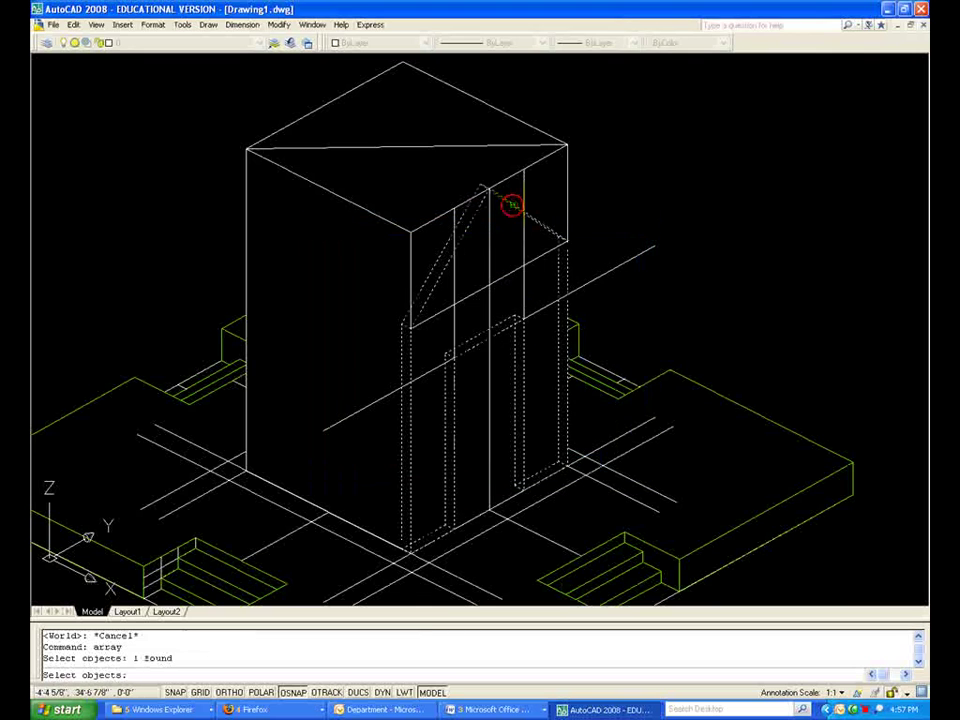
pyautogui.press('Return')
pyautogui.click(508, 279)
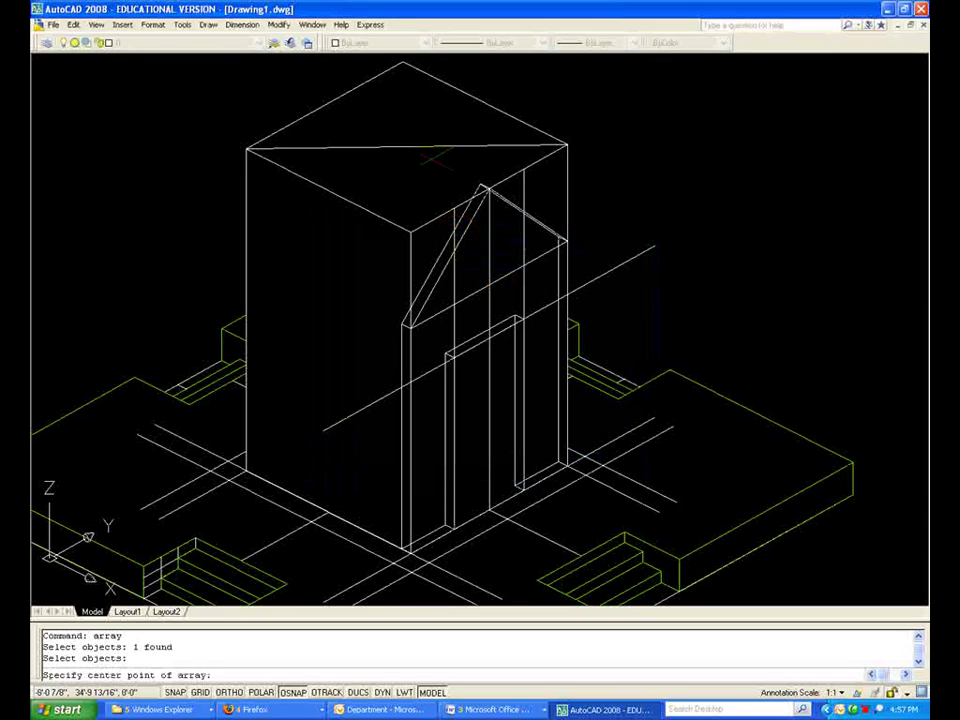
pyautogui.click(406, 147)
pyautogui.click(612, 445)
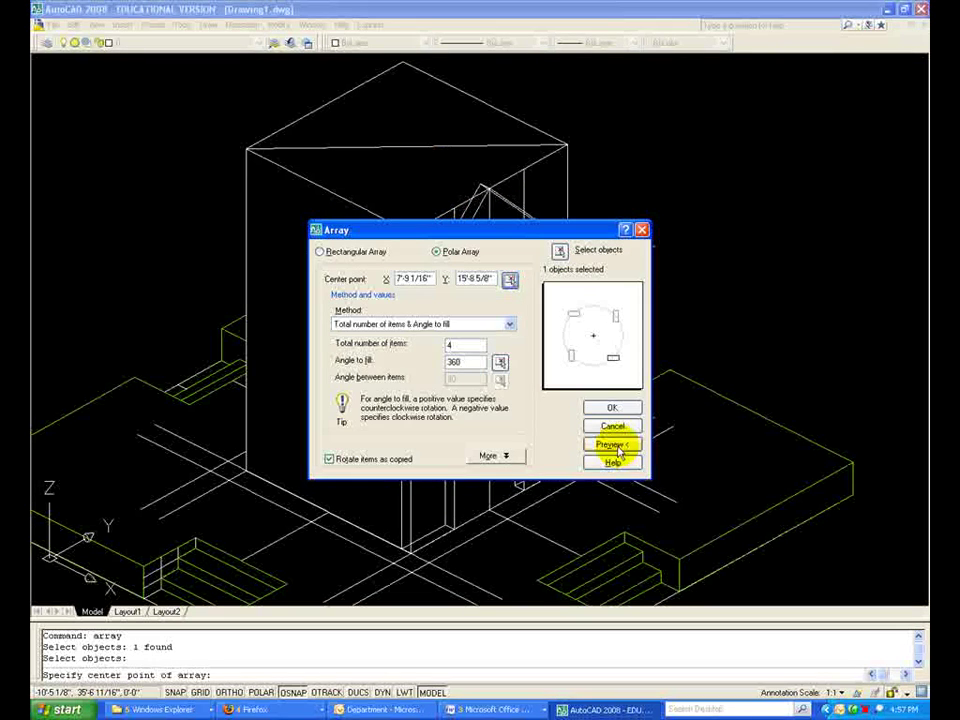
pyautogui.click(481, 359)
pyautogui.click(432, 360)
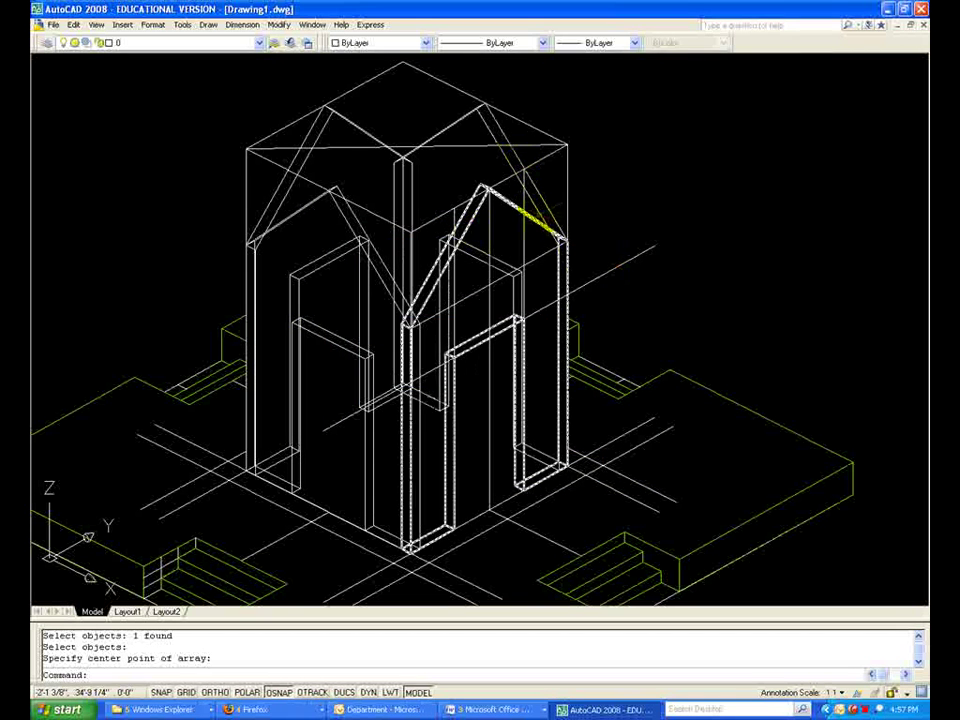
pyautogui.click(513, 195)
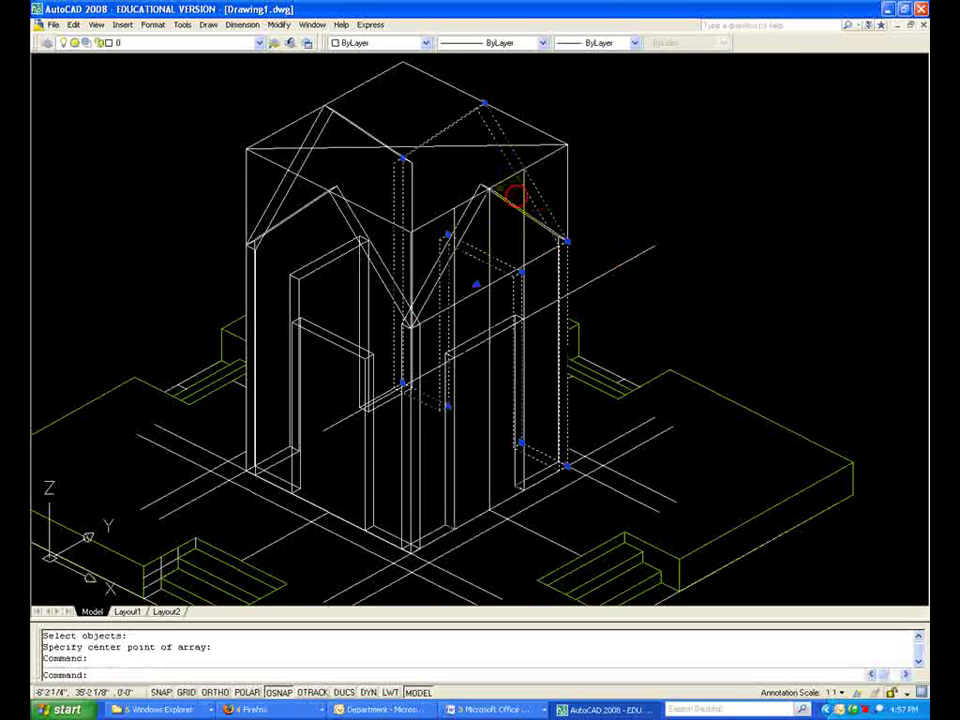
# Select the four gabled wall solids and move them onto the Wall layer in Properties
pyautogui.click(367, 122)
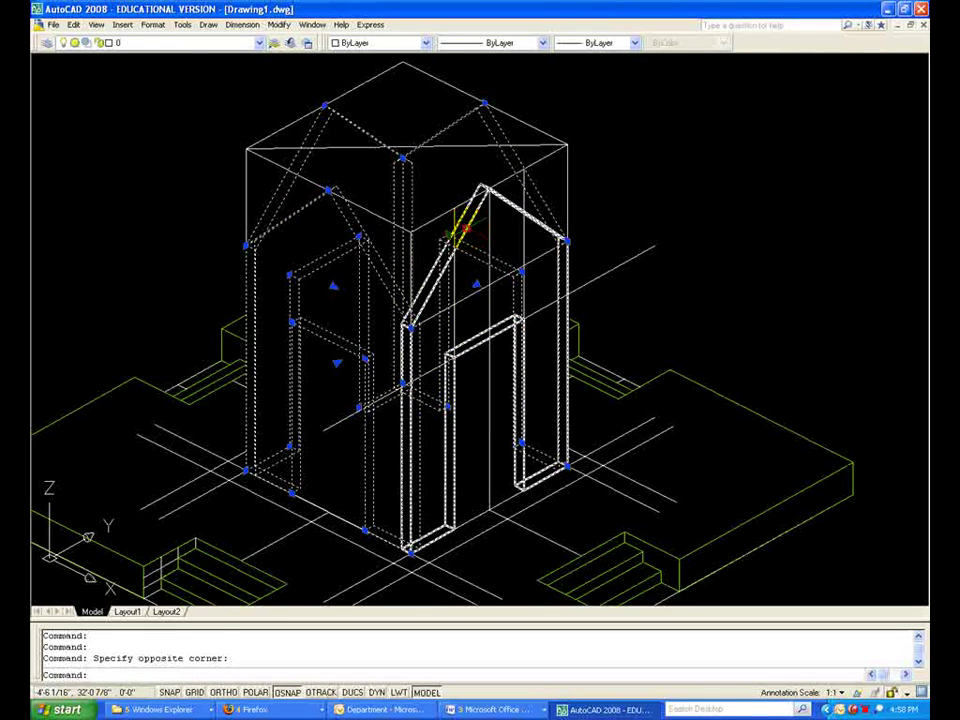
pyautogui.hotkey('ctrl', '1')
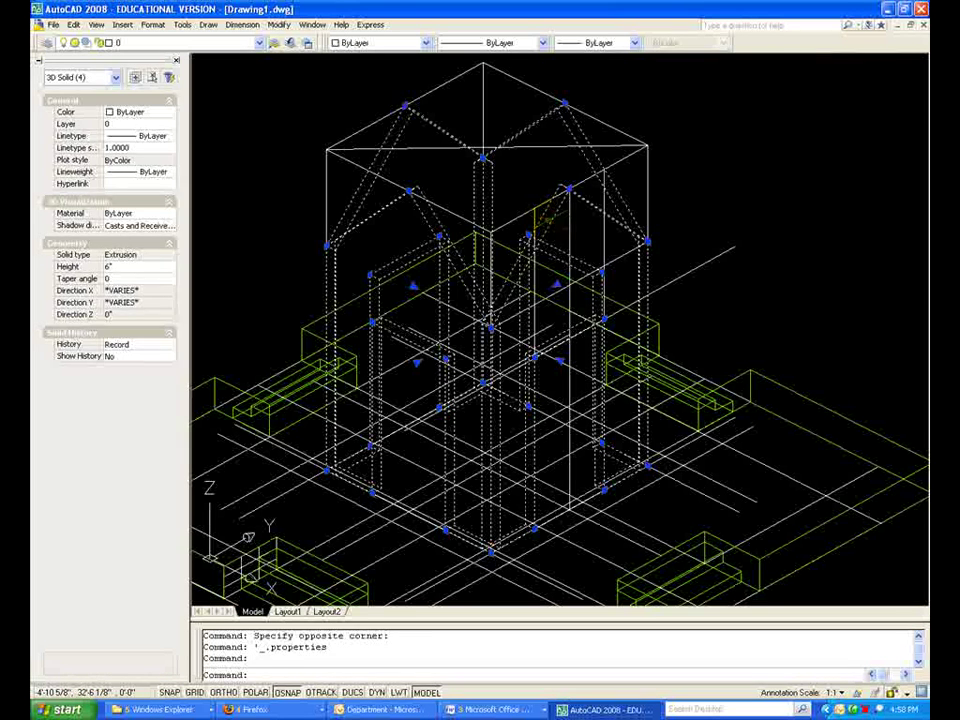
pyautogui.press('Escape')
pyautogui.press('Escape')
pyautogui.click(551, 224)
pyautogui.click(540, 216)
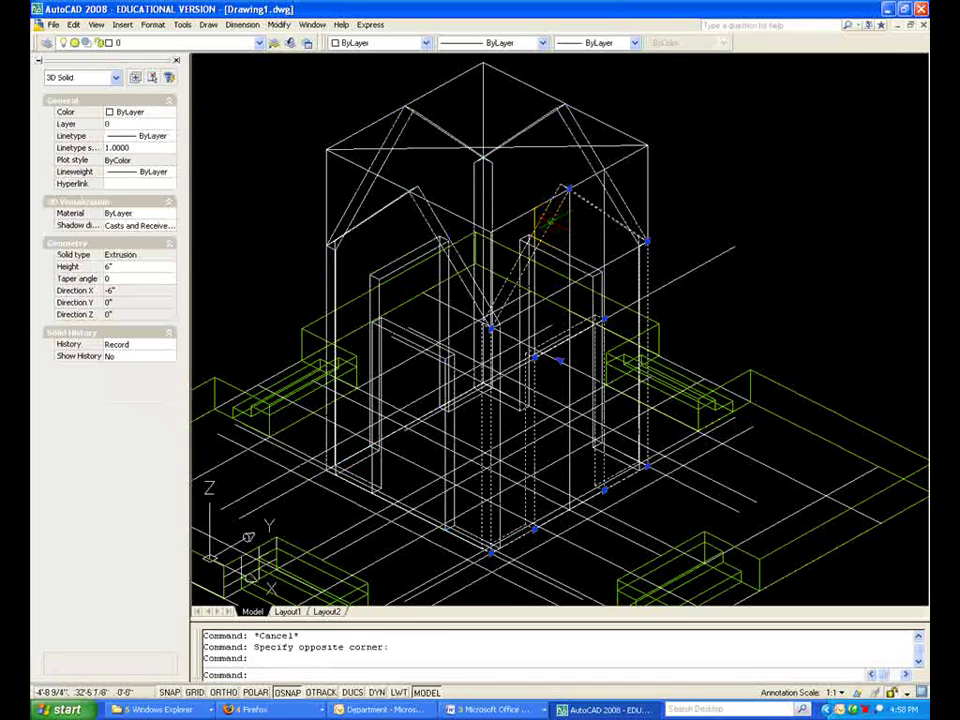
pyautogui.click(429, 122)
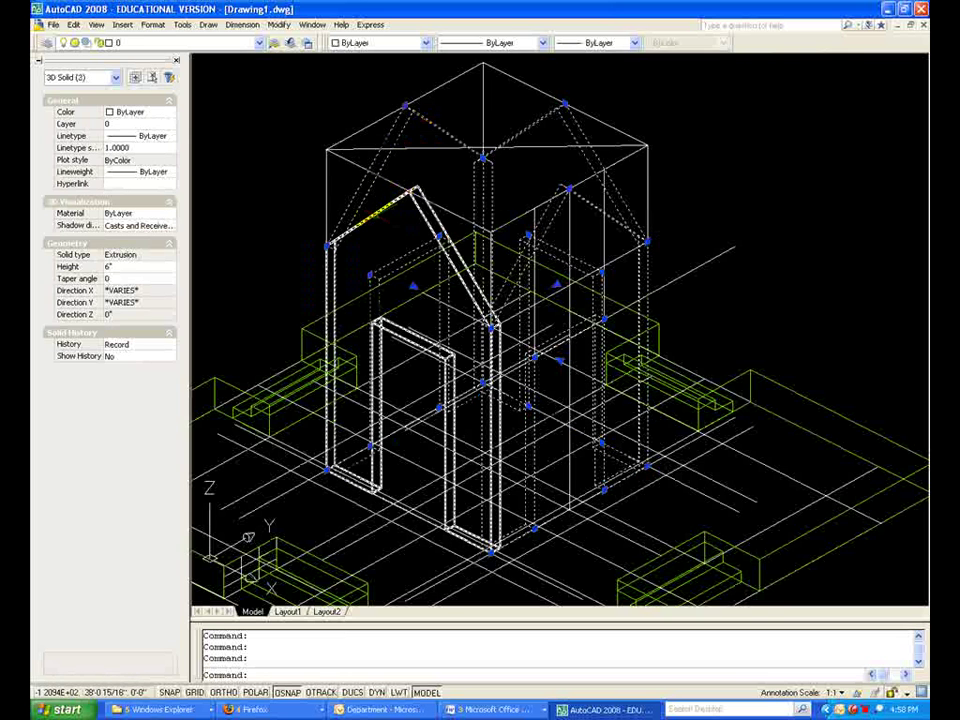
pyautogui.click(150, 42)
pyautogui.click(118, 90)
pyautogui.press('Escape')
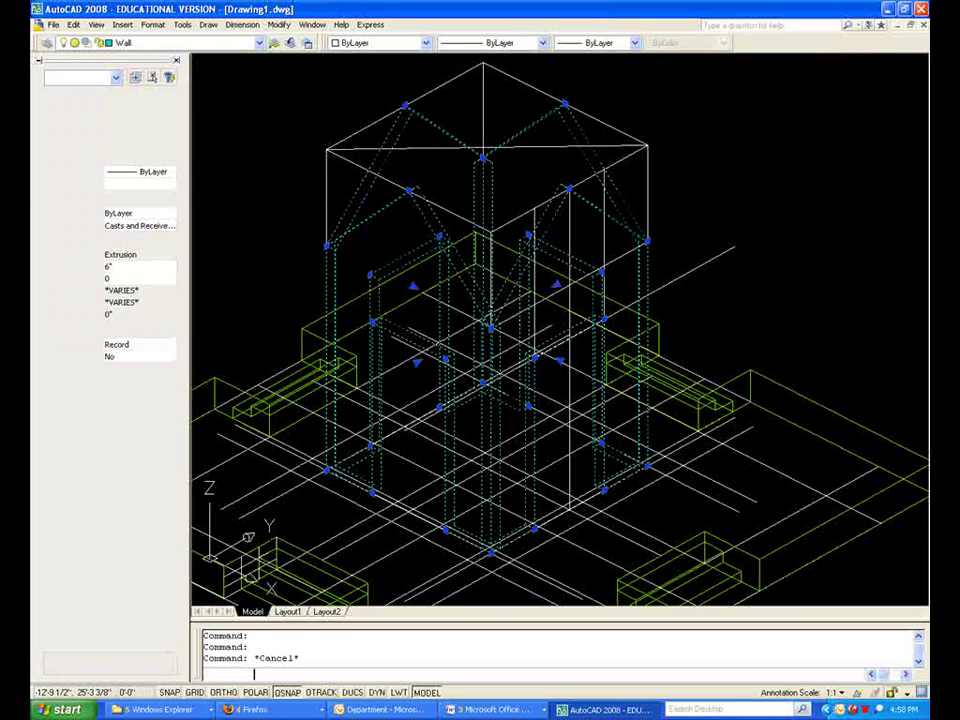
pyautogui.press('Escape')
pyautogui.click(177, 61)
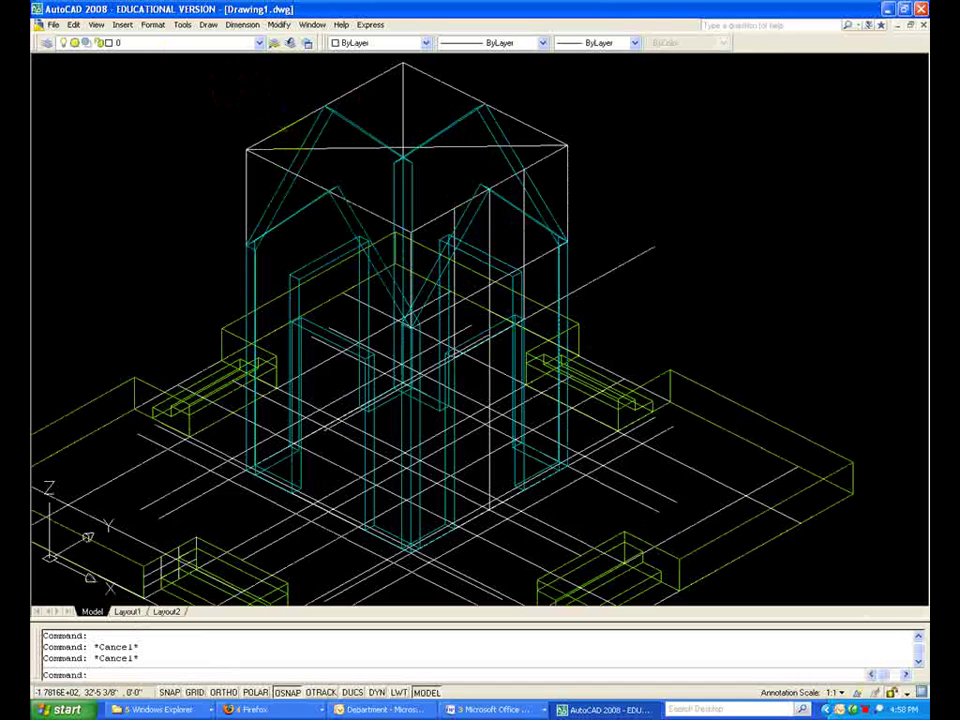
pyautogui.click(133, 43)
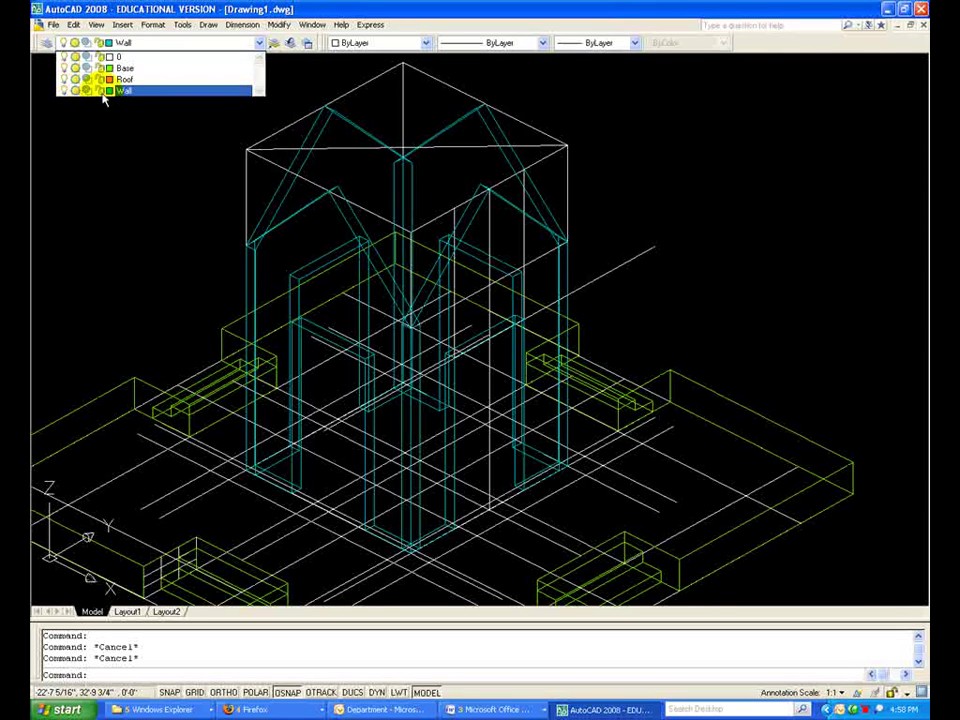
# Make Wall the current layer, turn off layer 0, and run HIDE
pyautogui.click(110, 90)
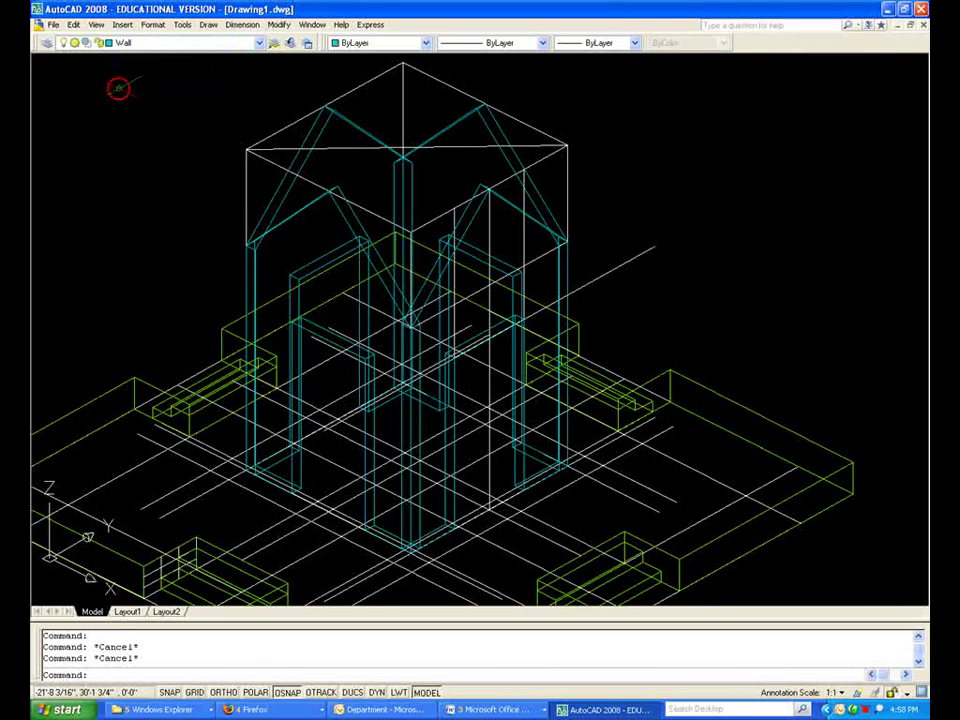
pyautogui.click(255, 43)
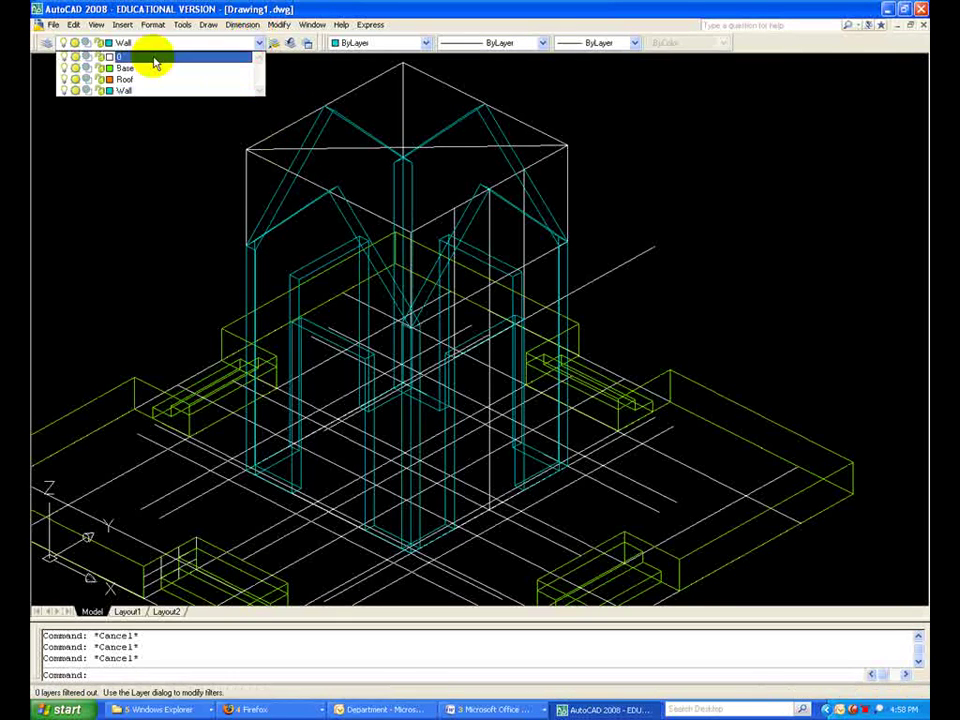
pyautogui.click(76, 57)
pyautogui.click(143, 178)
pyautogui.write('hide')
pyautogui.press('Return')
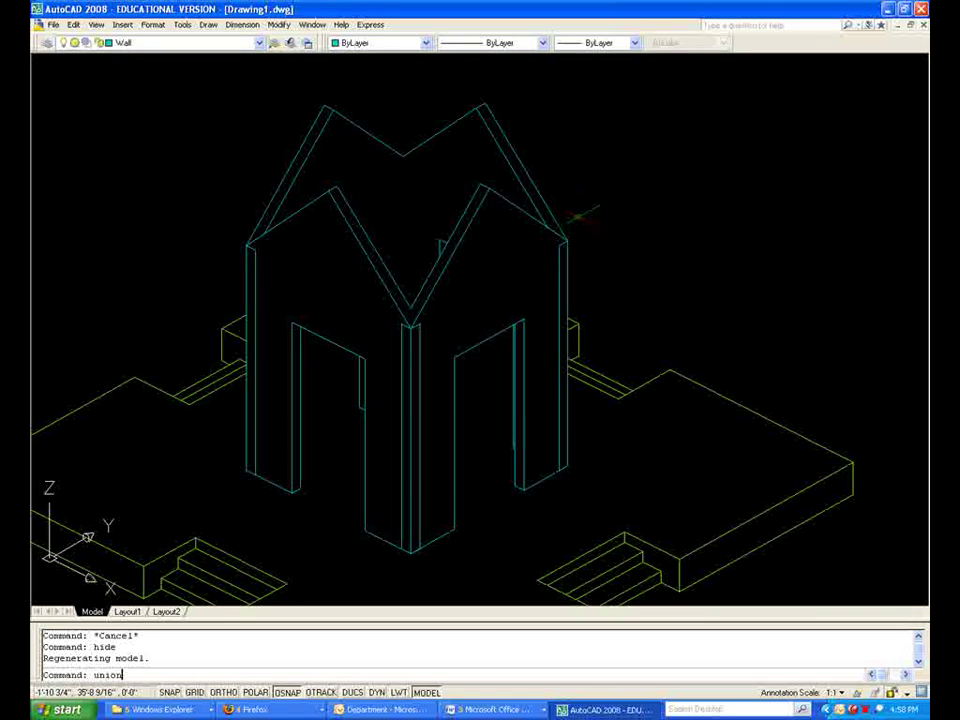
# Union the four gabled wall solids into one and run HIDE again
pyautogui.press('Return')
pyautogui.click(440, 132)
pyautogui.click(386, 141)
pyautogui.click(375, 146)
pyautogui.click(337, 205)
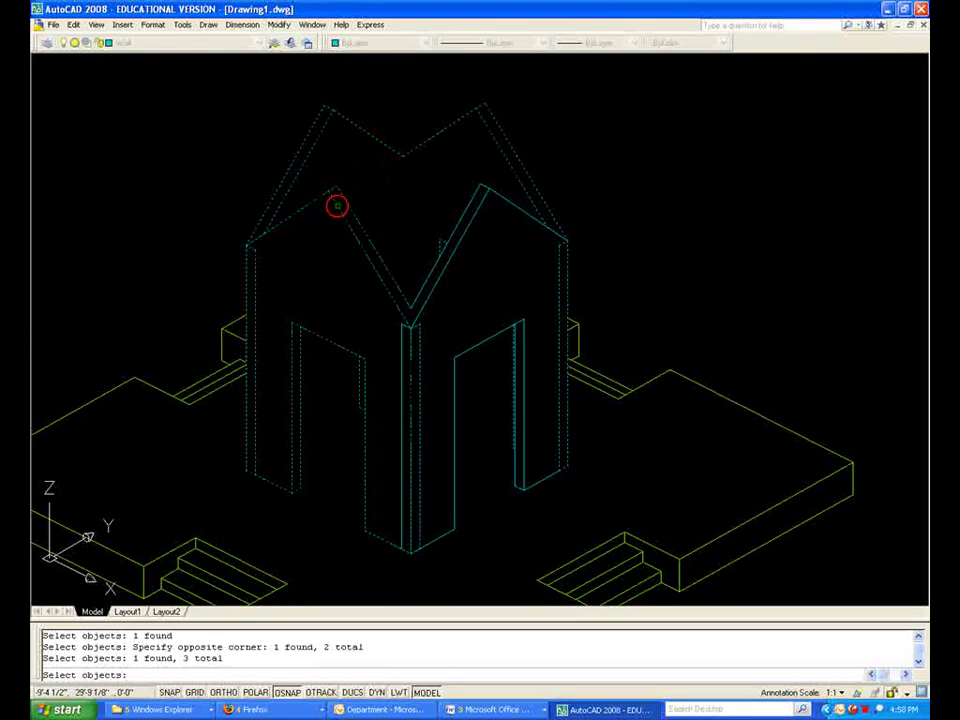
pyautogui.click(546, 317)
pyautogui.press('Return')
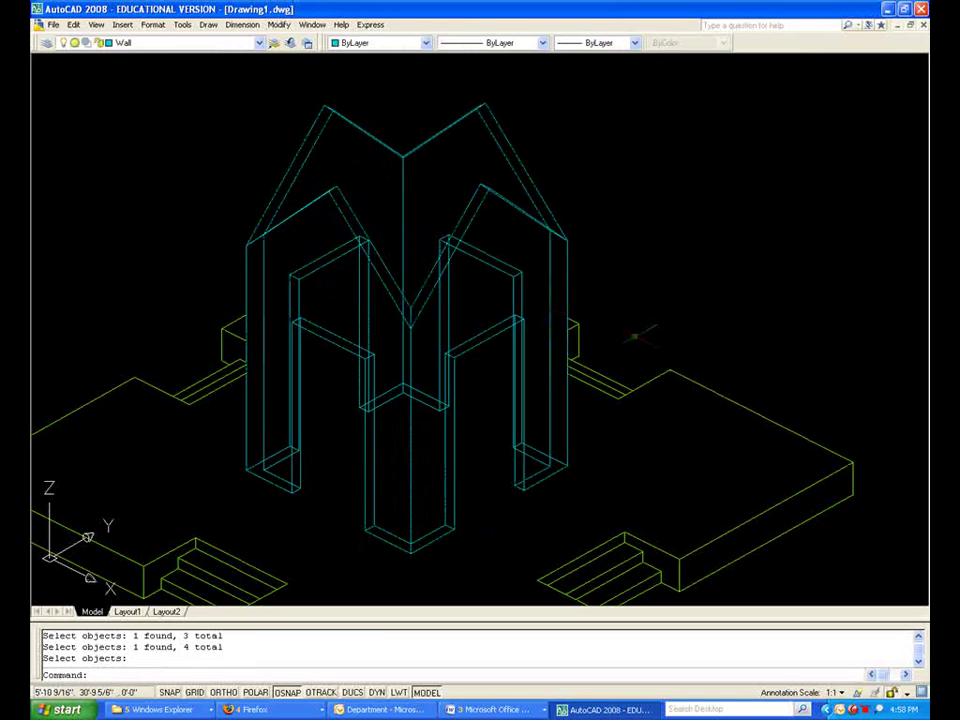
pyautogui.write('hide')
pyautogui.press('Return')
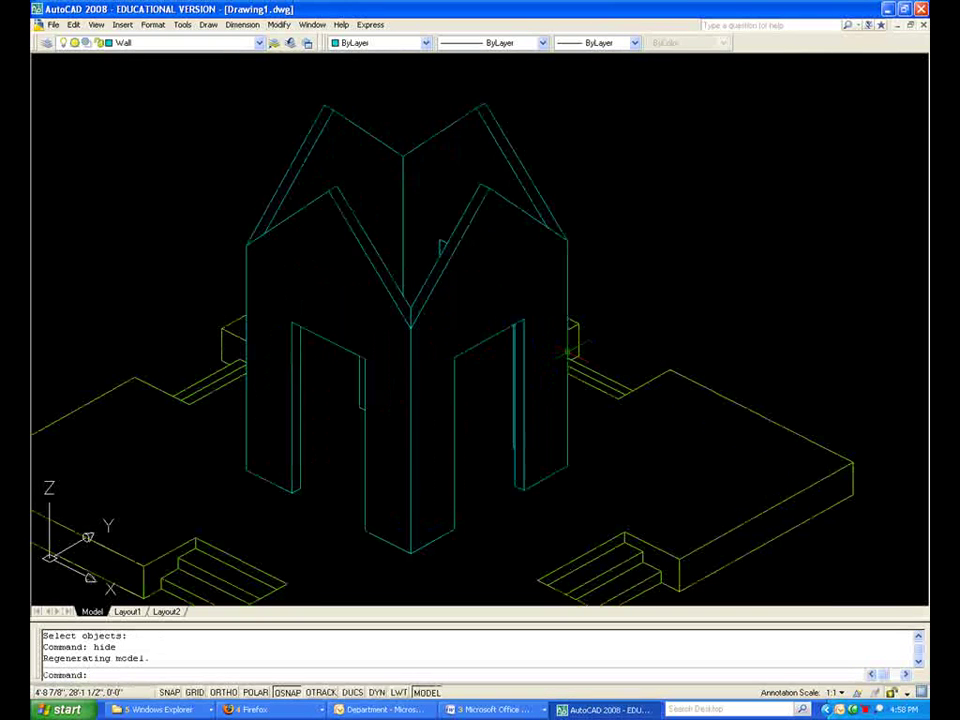